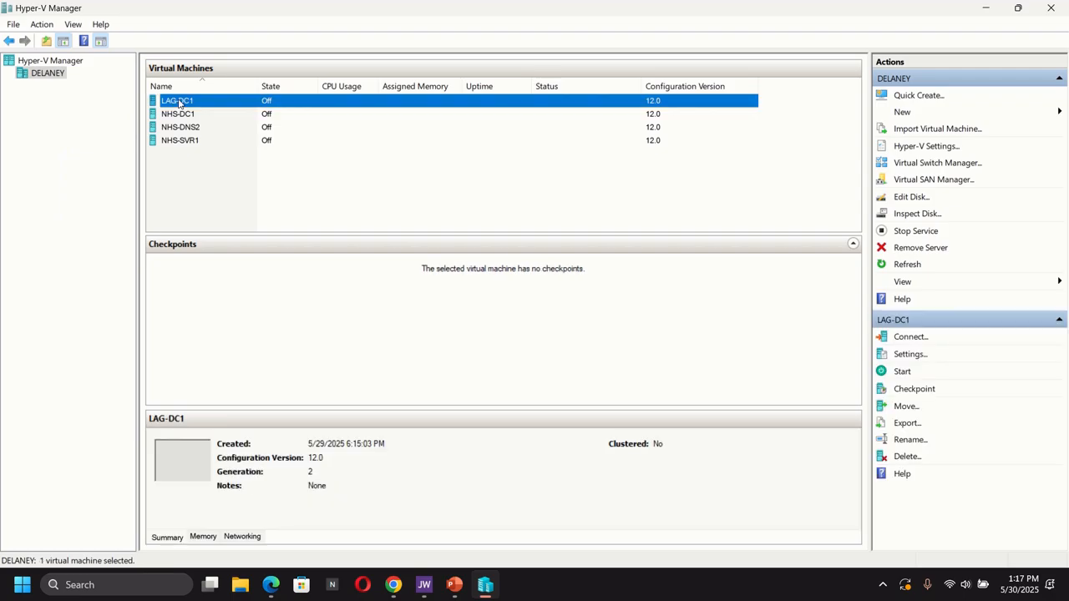
- Add a DVD drive to the SCSI controller of the LAG-DC1 virtual machine
right_click(178, 103)
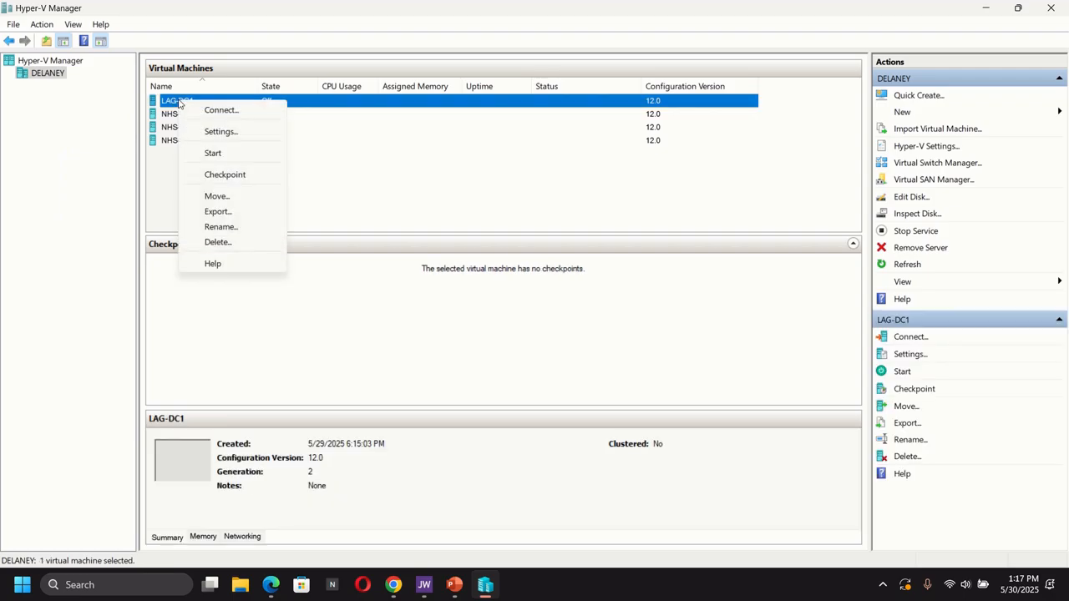
click(233, 133)
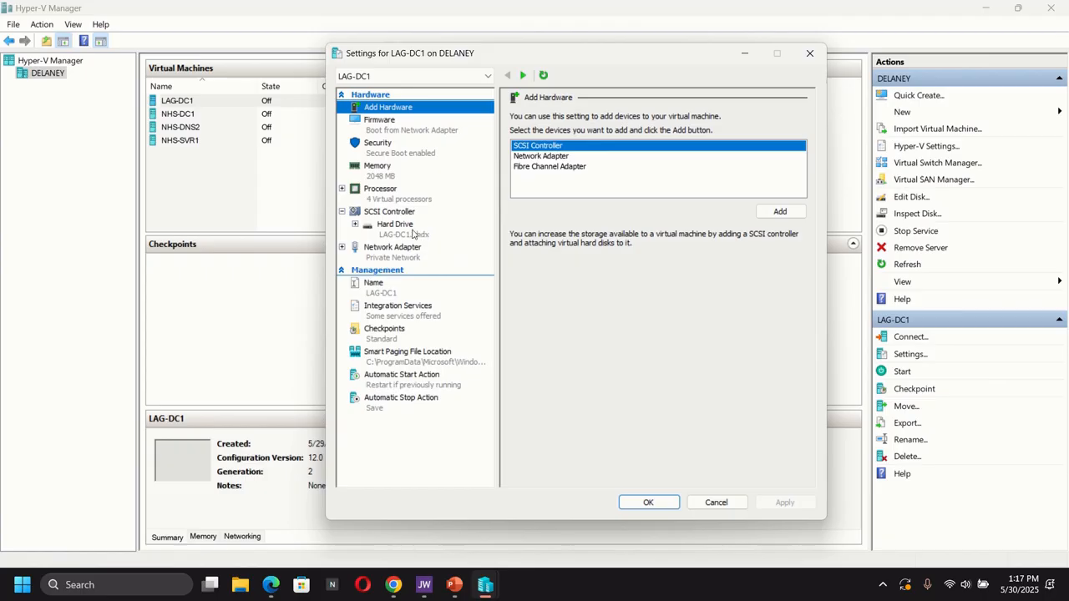
click(379, 213)
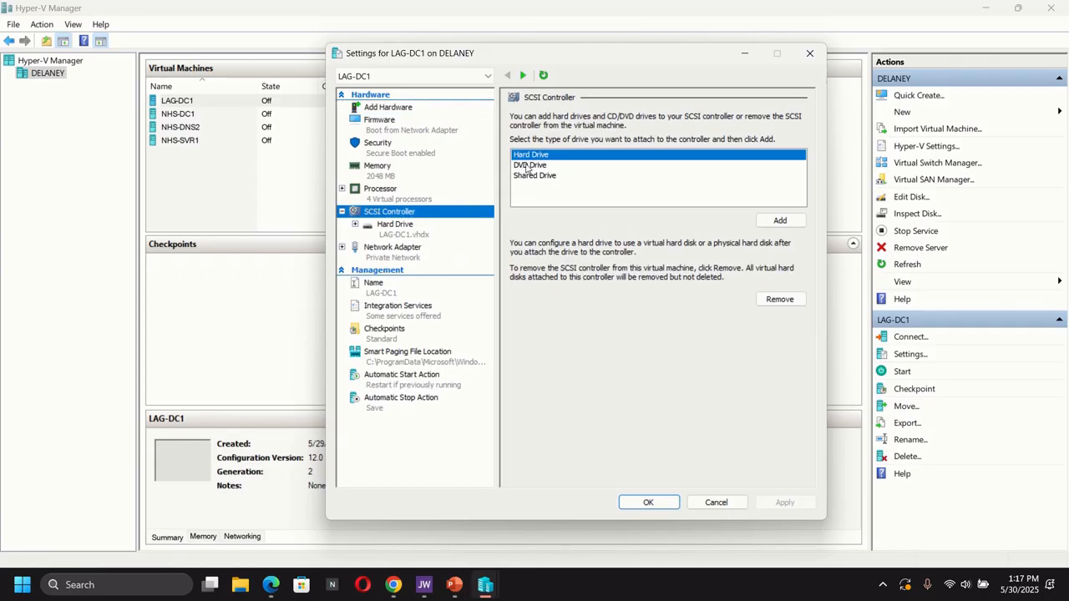
click(528, 166)
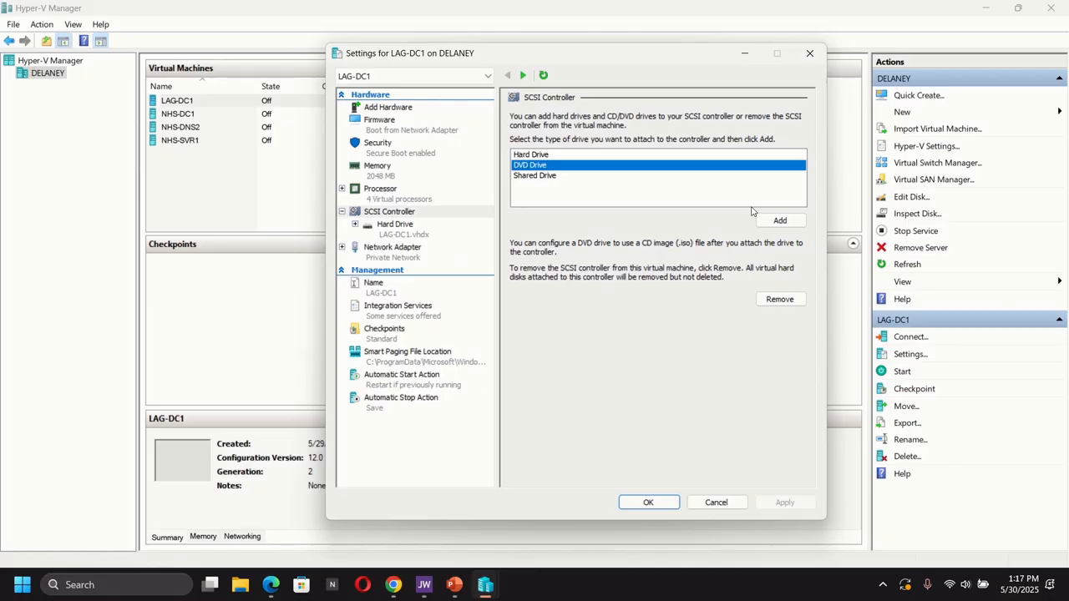
click(780, 221)
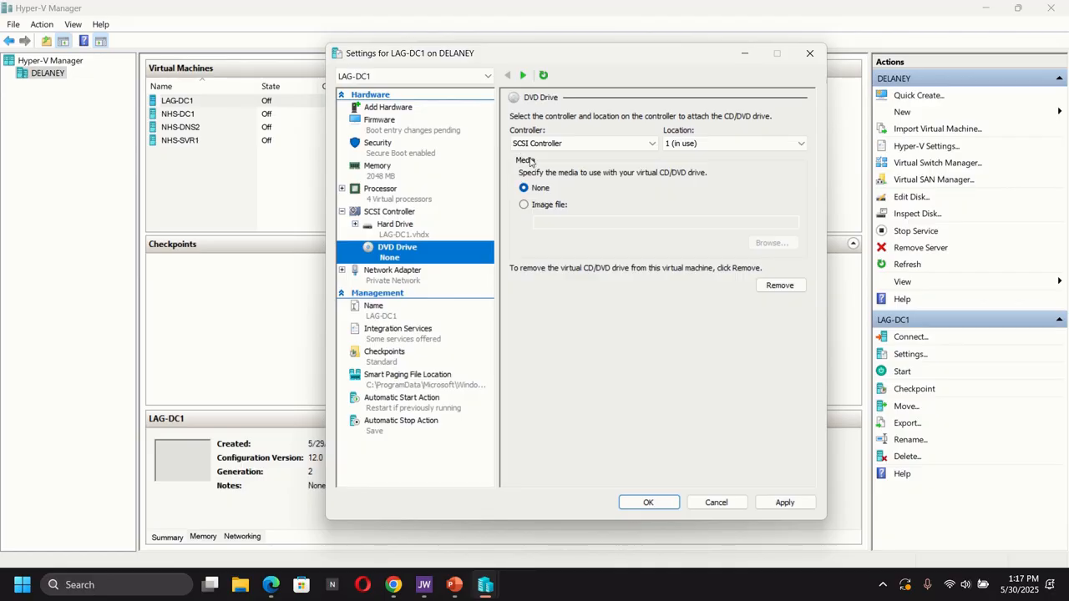
- Attach the 26100.1742.240906-0331.ge_release_svc_refresh image file from Downloads to LAG-DC1's DVD drive and save the settings
click(523, 205)
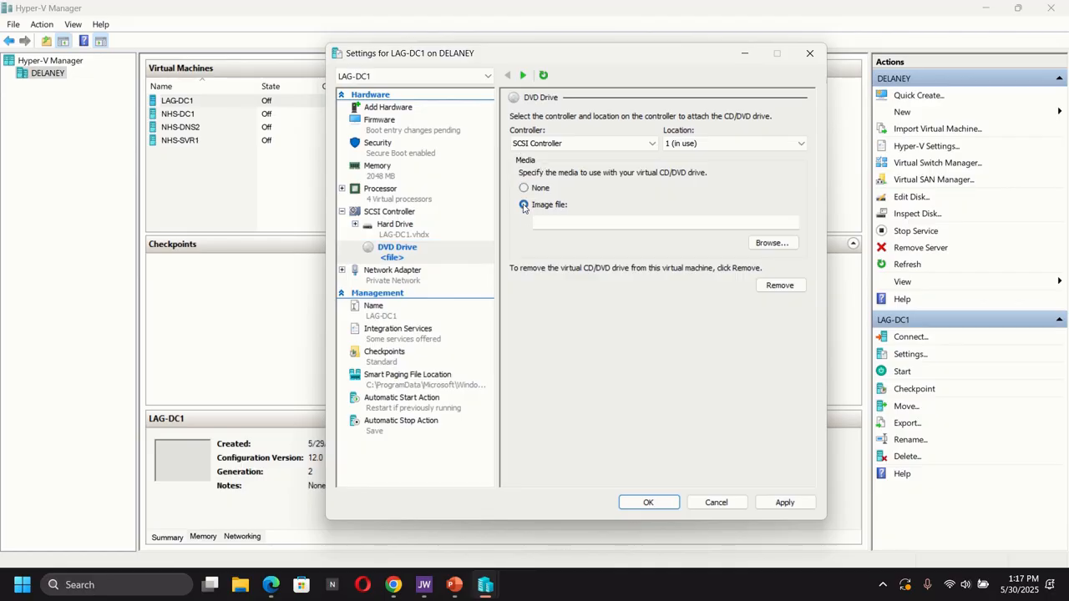
click(772, 243)
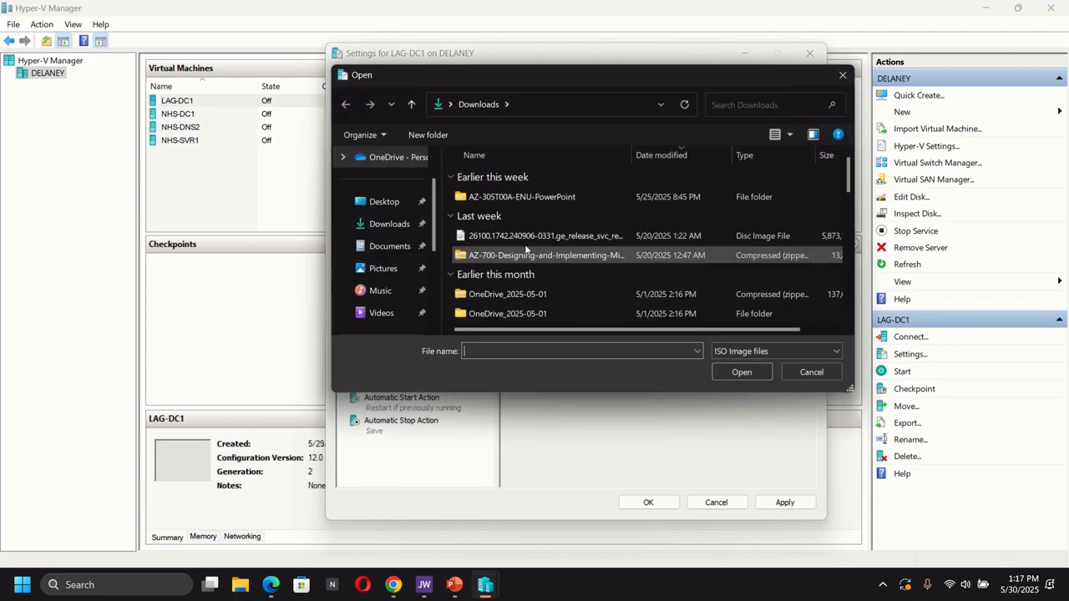
double_click(531, 237)
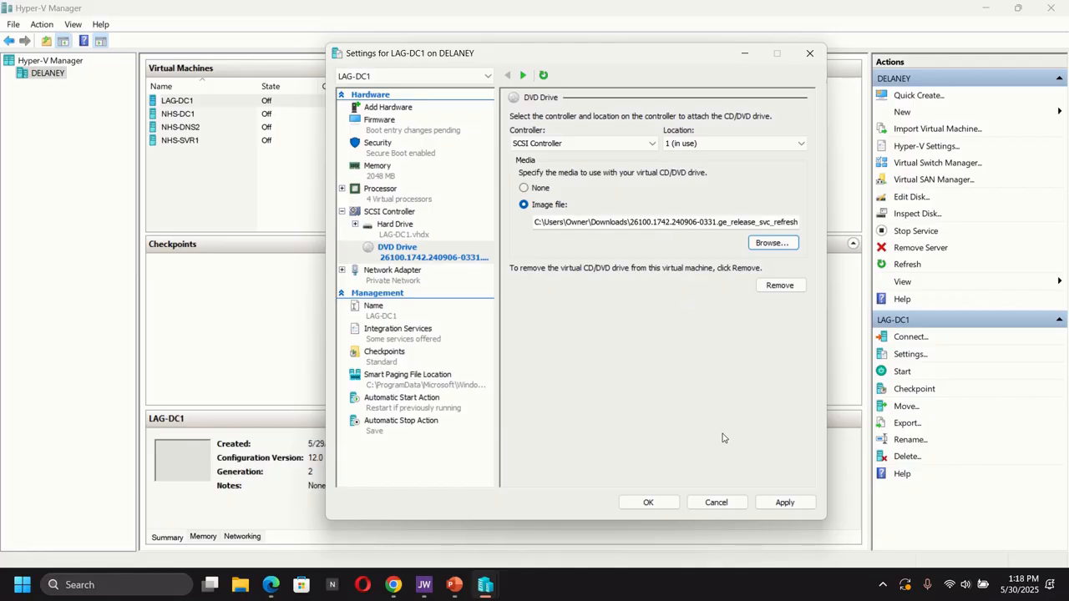
click(780, 502)
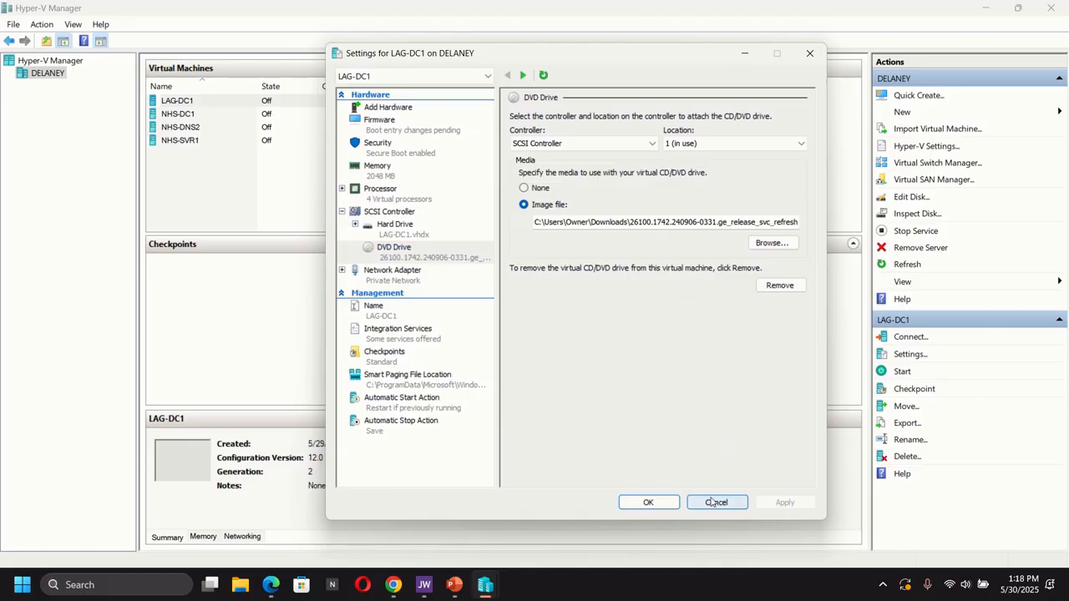
click(647, 502)
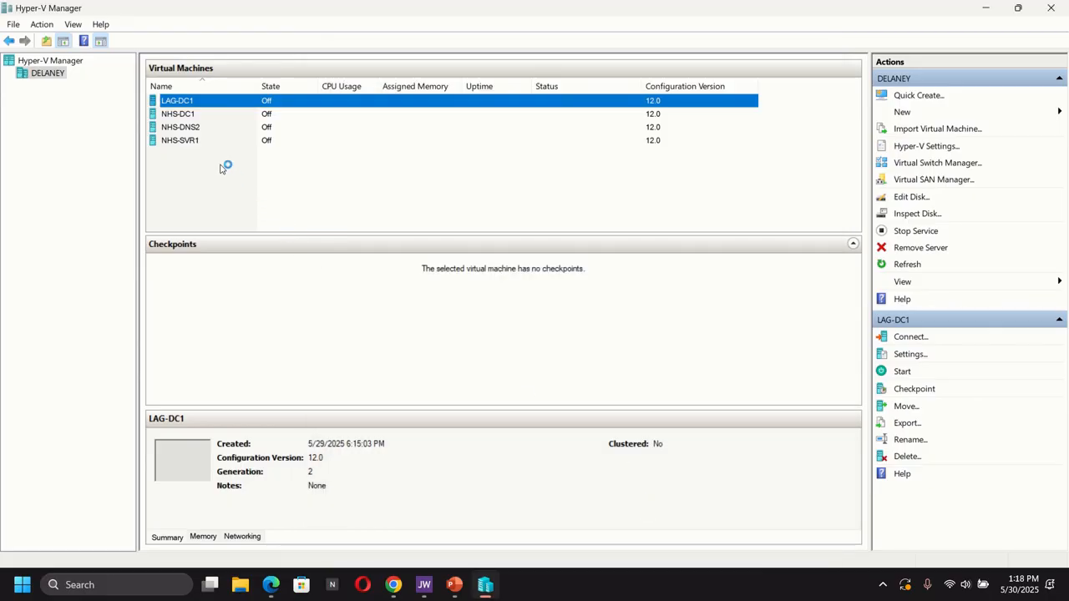
- Disable checkpoints for the LAG-DC1 virtual machine and save the settings
right_click(191, 102)
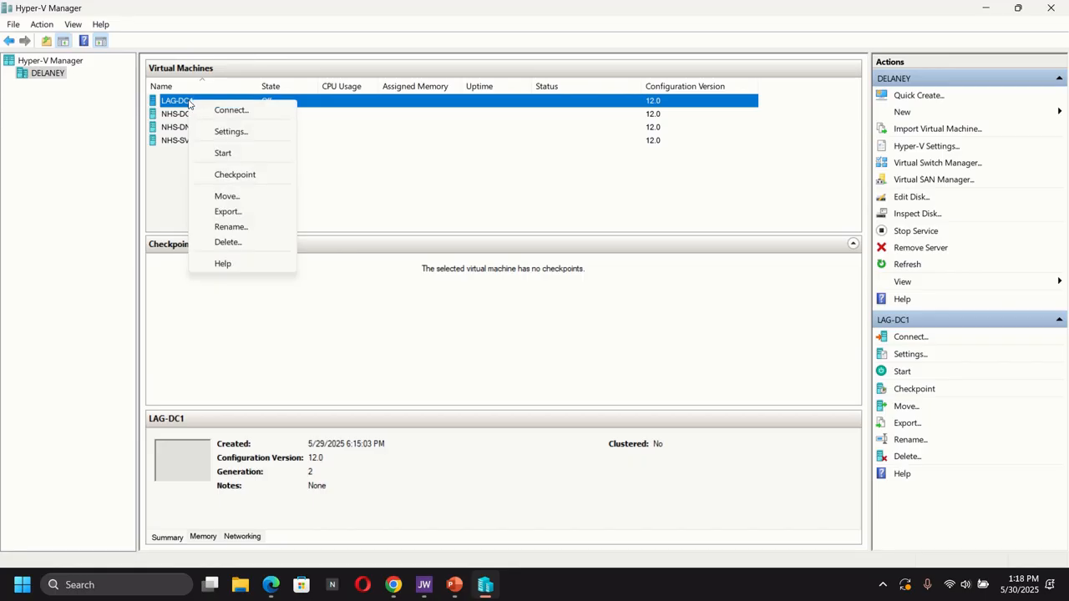
click(231, 132)
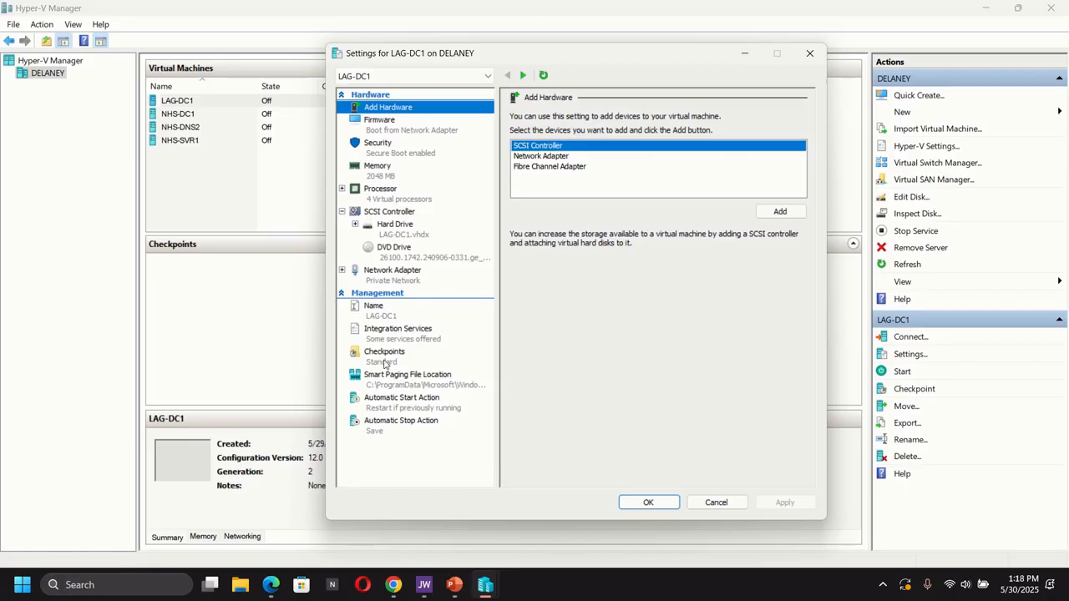
click(384, 365)
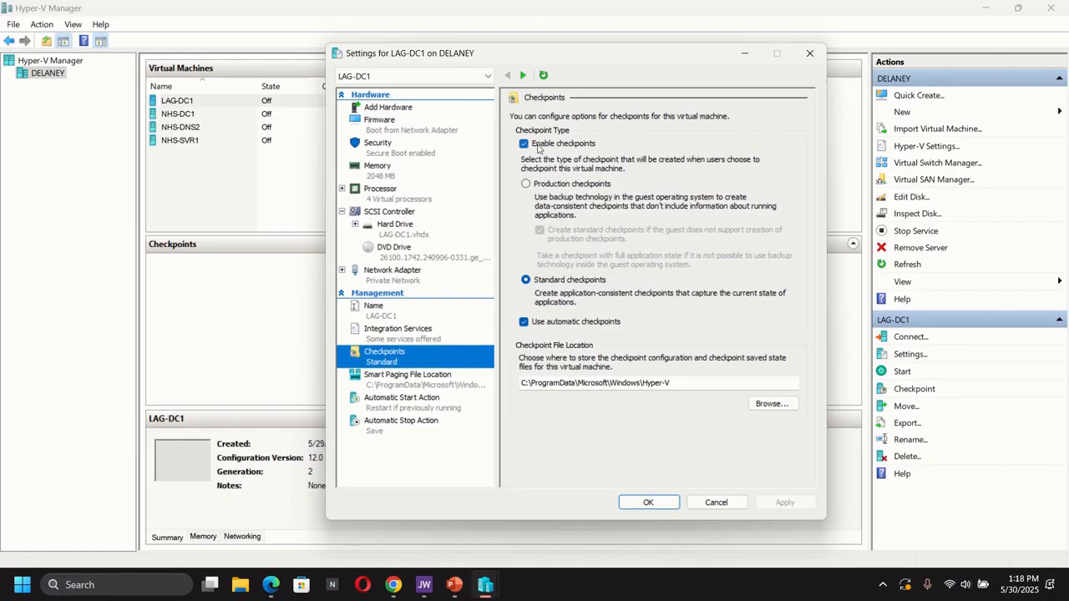
drag(535, 183, 770, 211)
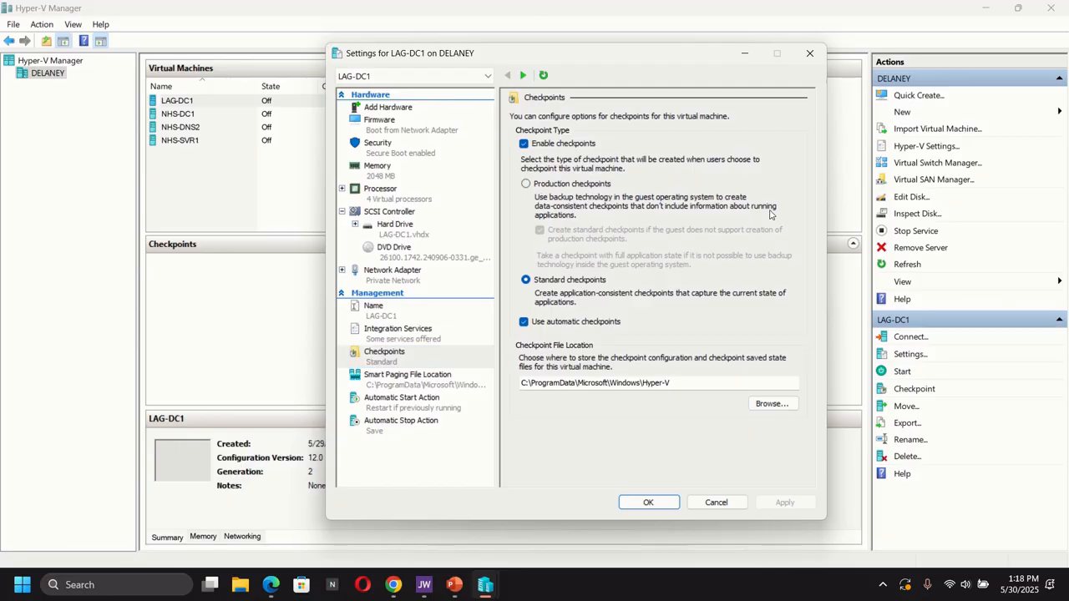
click(525, 145)
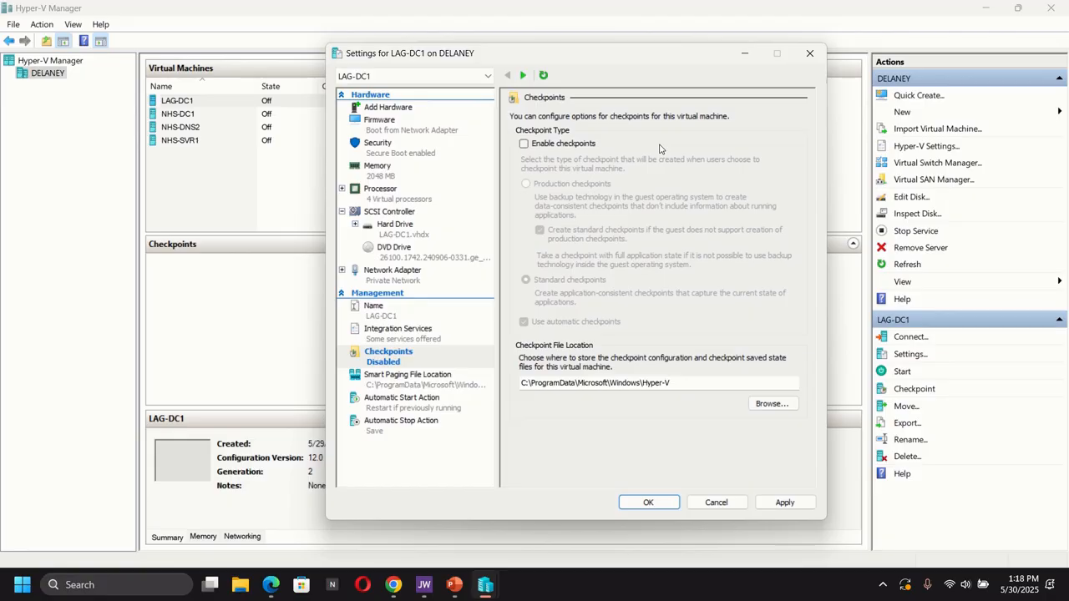
click(779, 504)
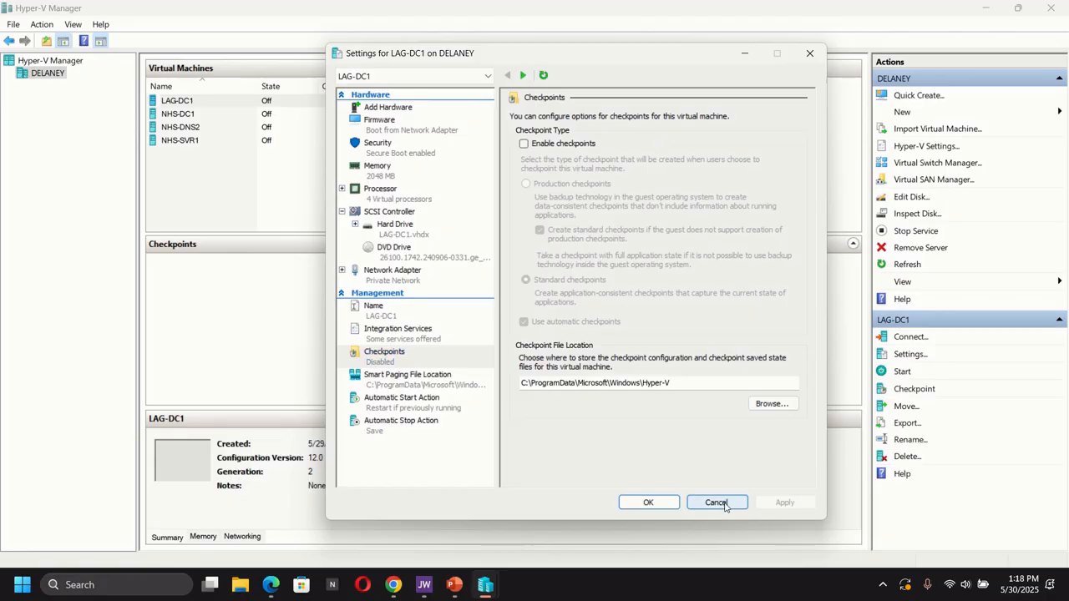
click(638, 502)
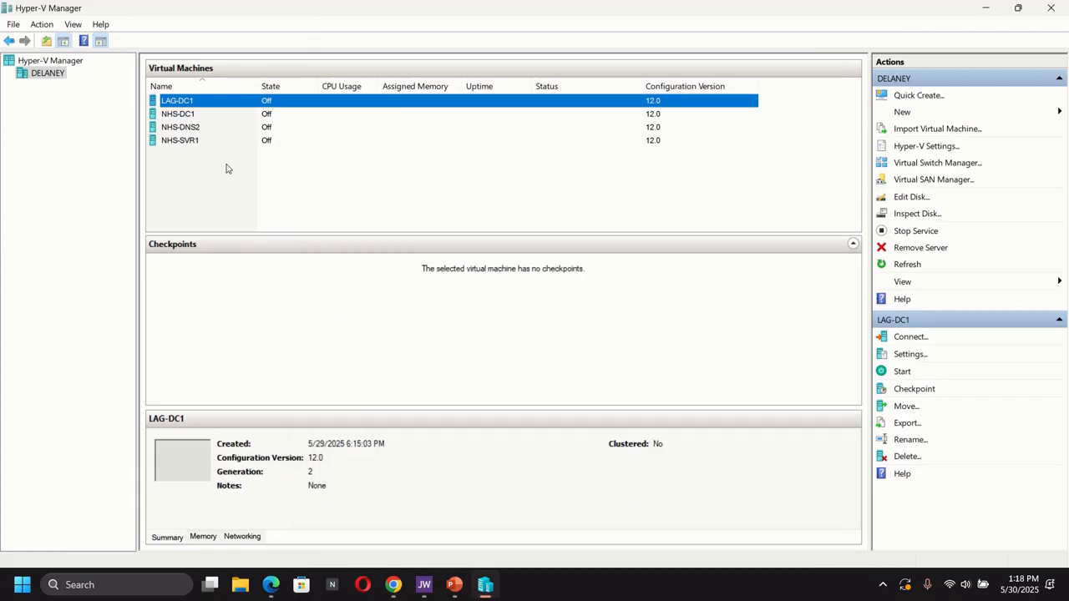
- Connect to the LAG-DC1 virtual machine, start it and boot it from the attached DVD
right_click(227, 102)
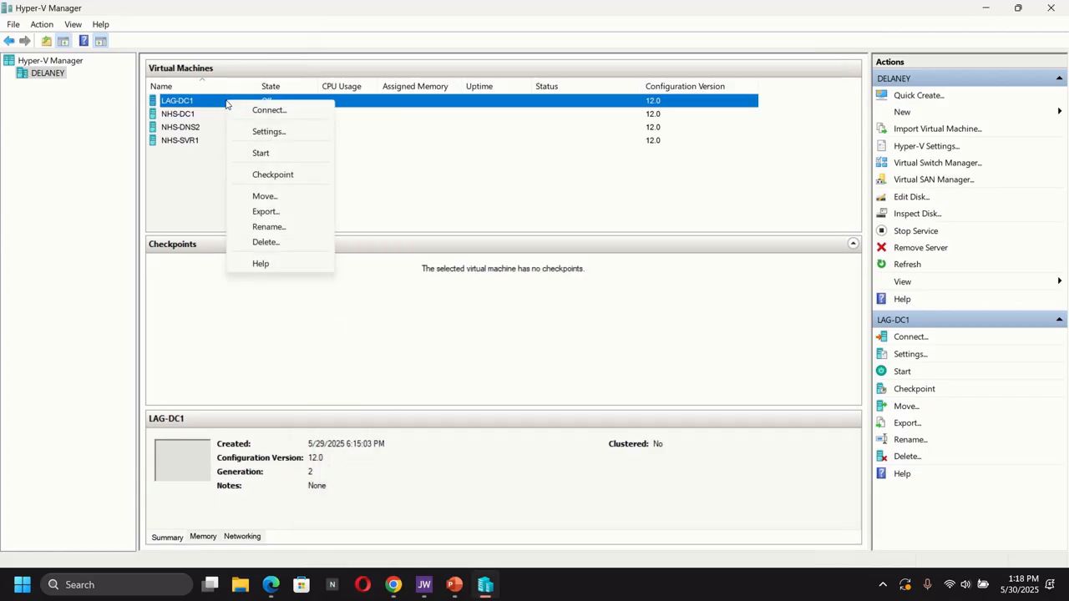
click(268, 110)
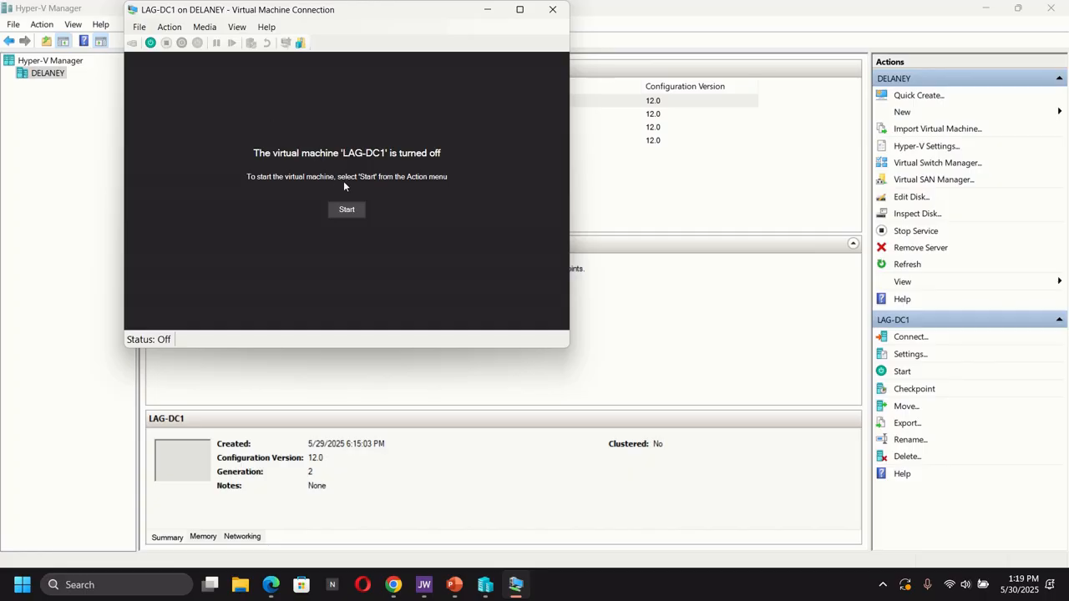
click(347, 209)
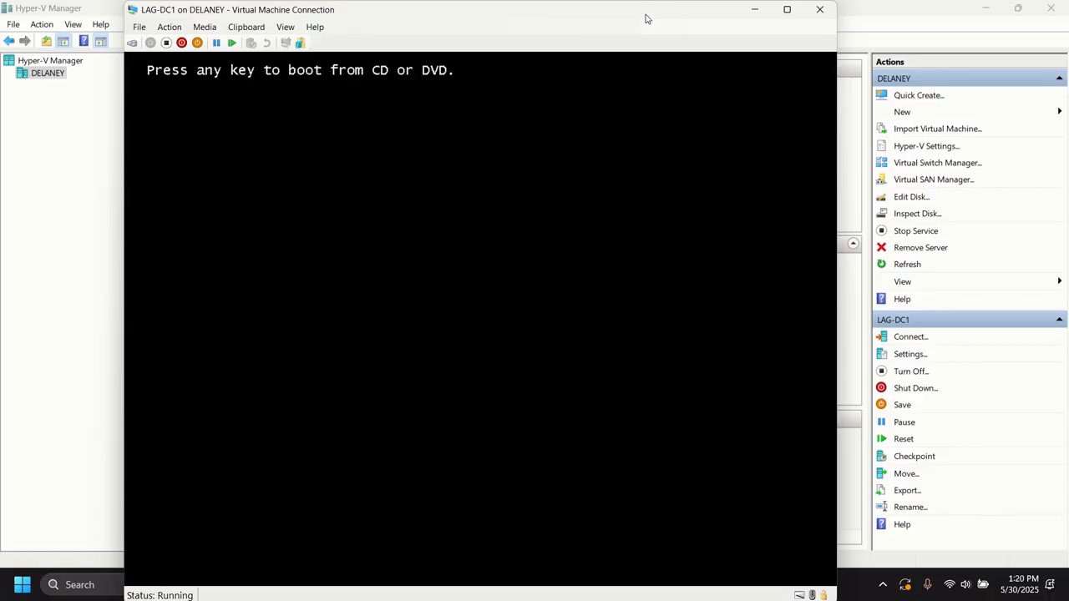
key(Return)
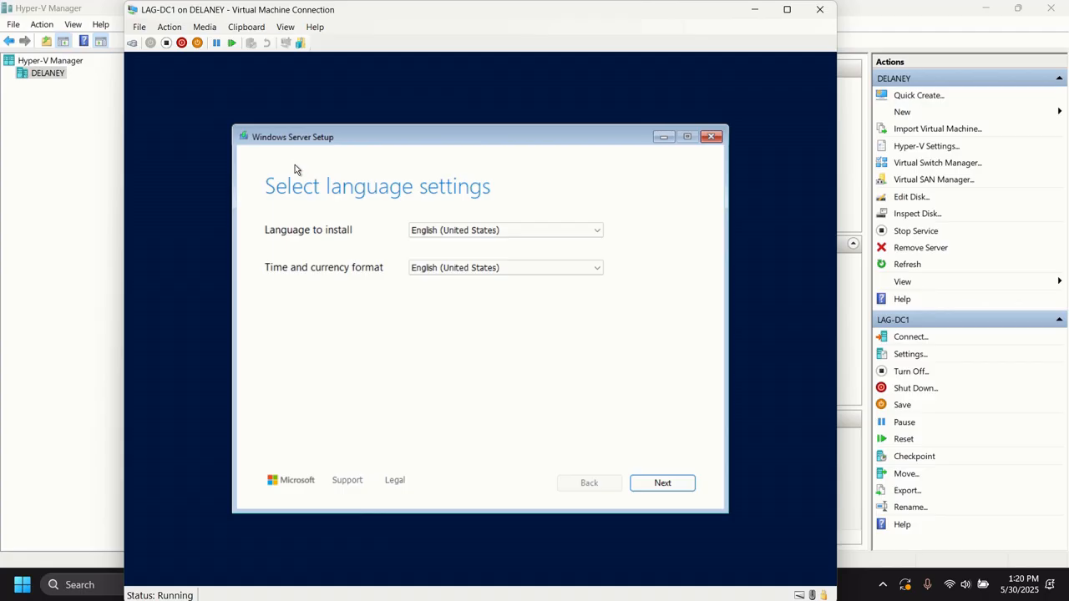
- Accept English (United States) as the installation language and as the time and currency format, and continue
click(497, 230)
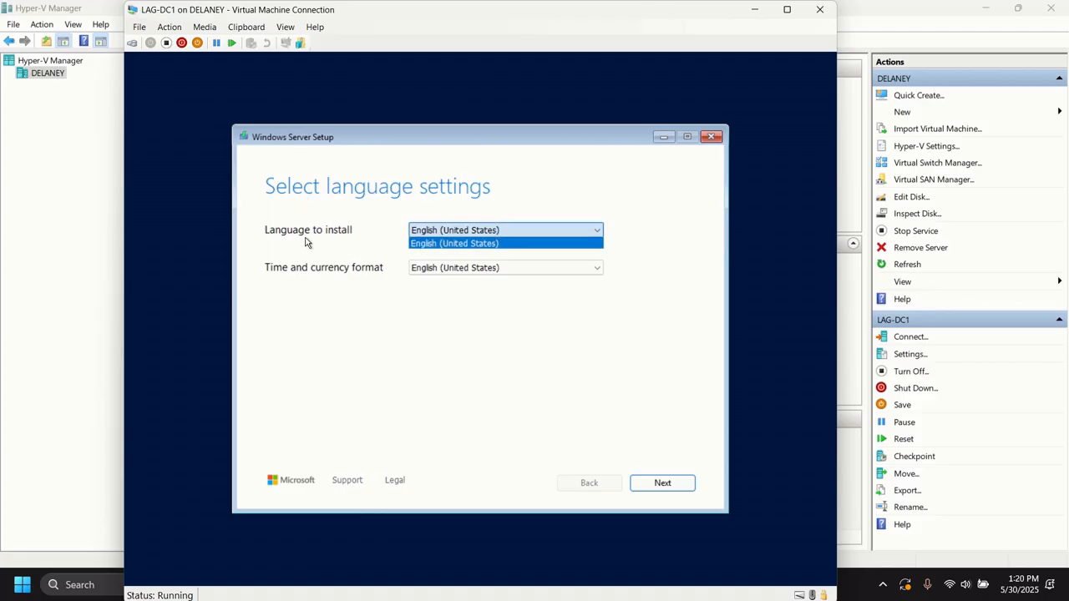
click(463, 247)
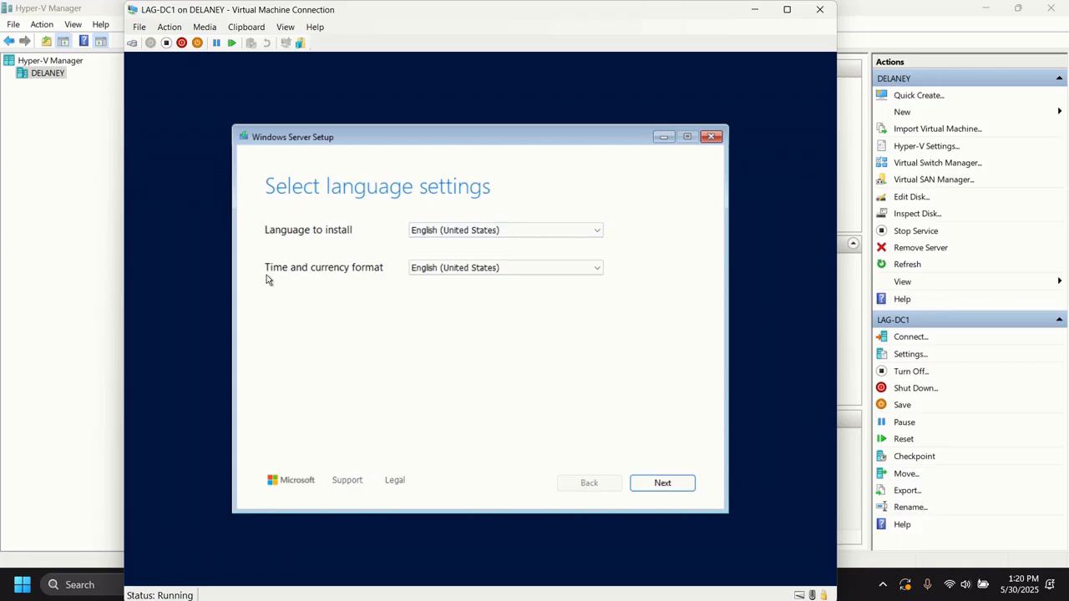
click(514, 268)
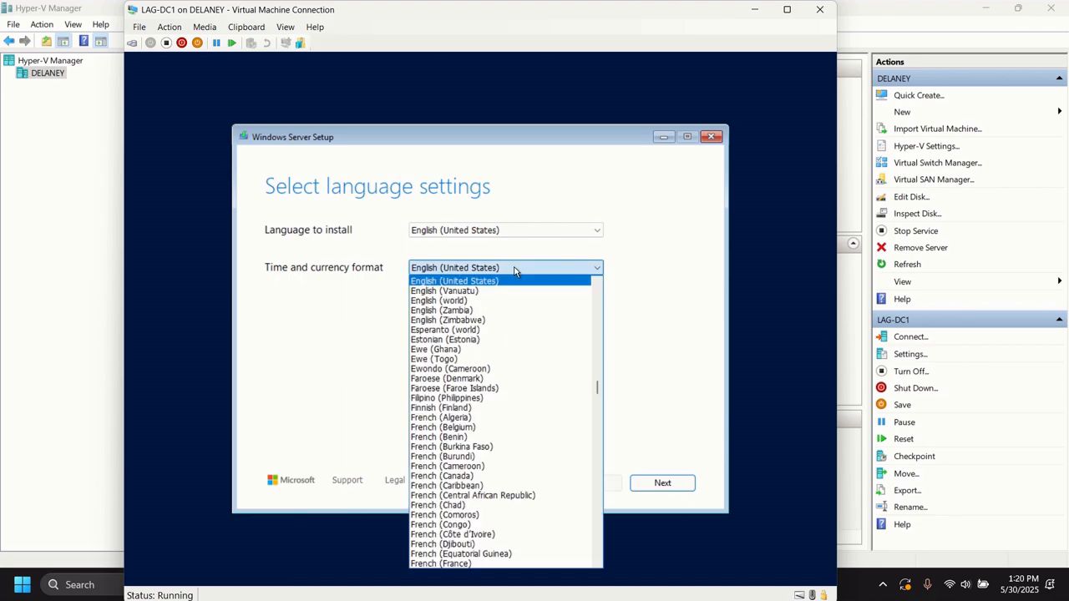
click(660, 285)
click(648, 484)
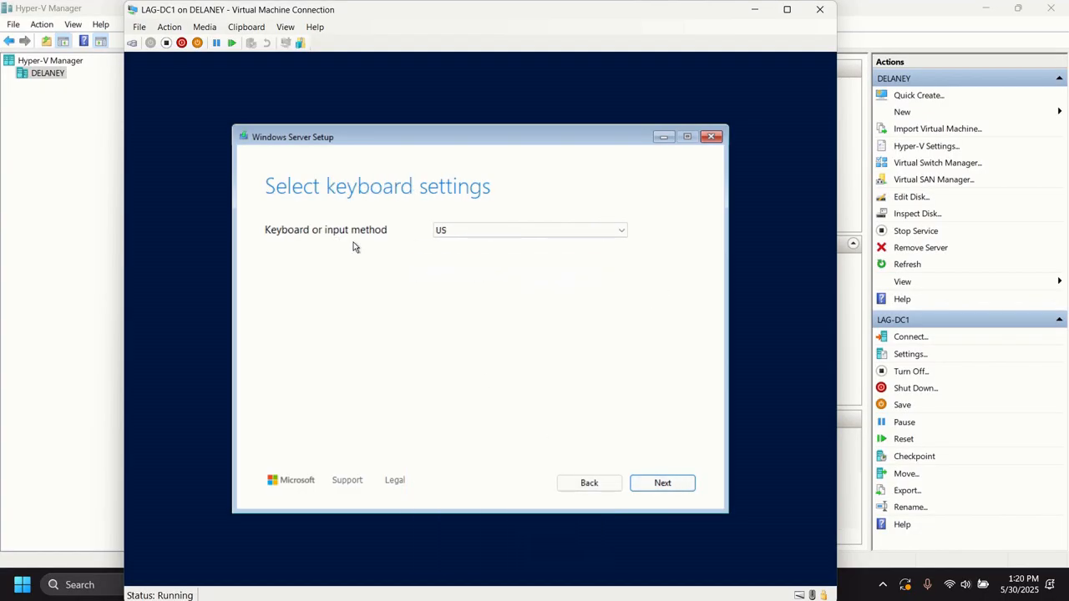
- Accept the US keyboard layout, and proceed with Install Windows Server while agreeing that all files, apps and settings will be deleted
click(580, 237)
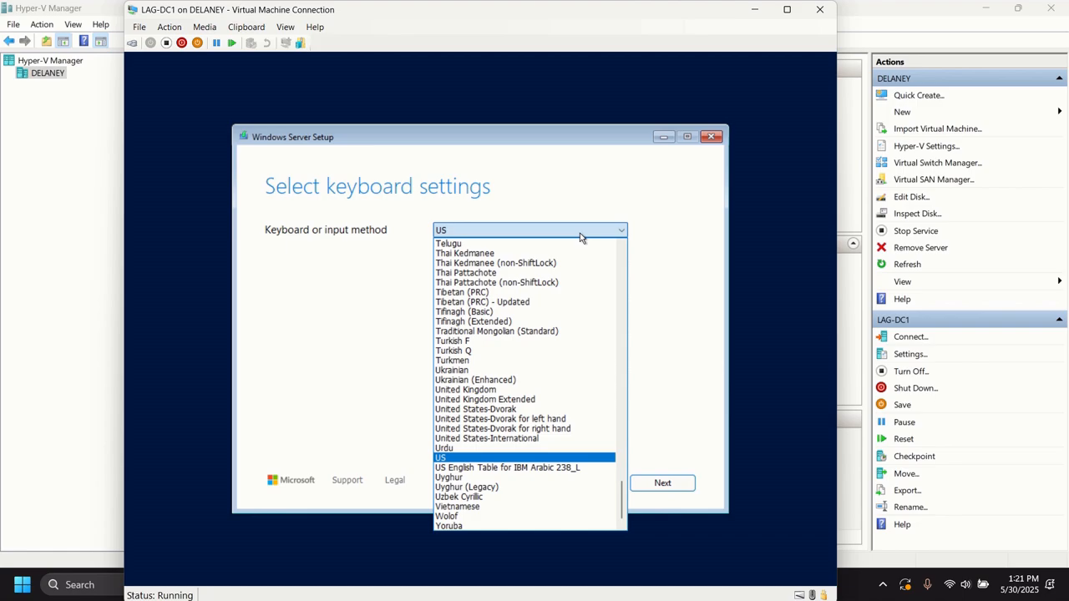
click(652, 203)
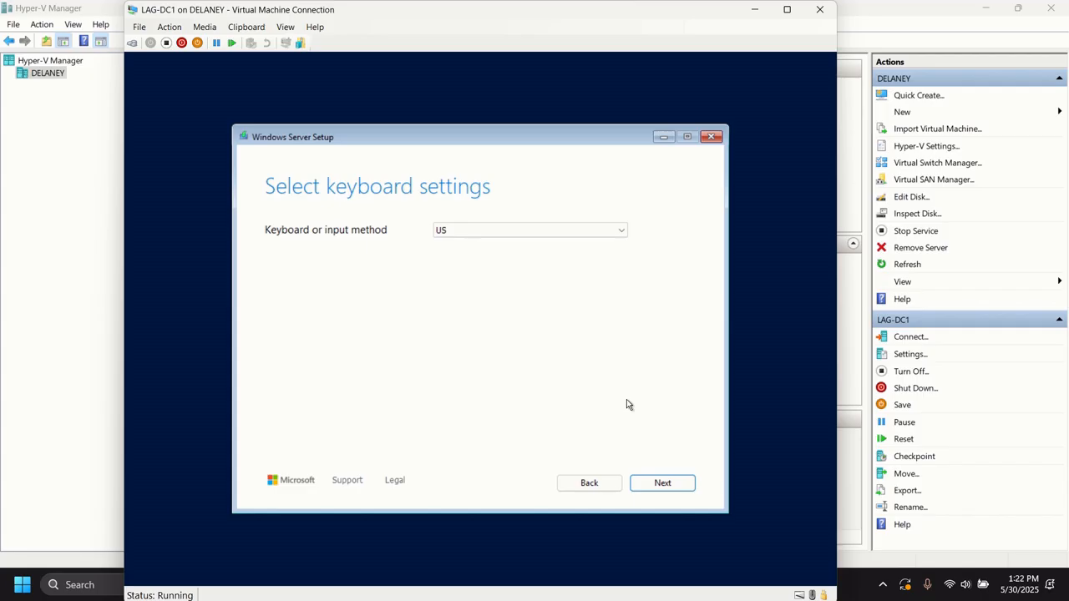
click(660, 484)
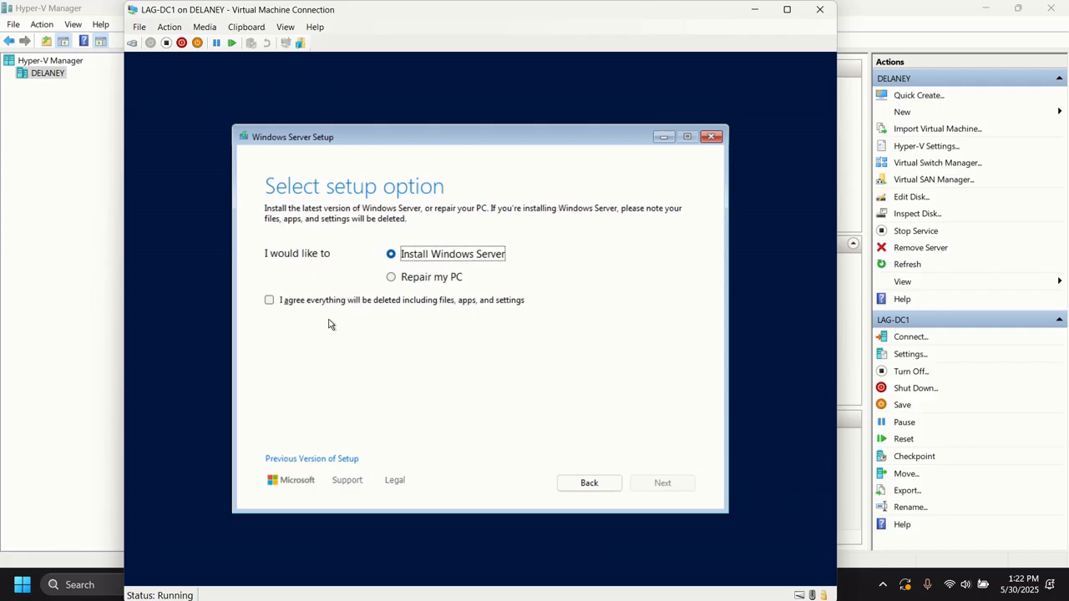
click(270, 301)
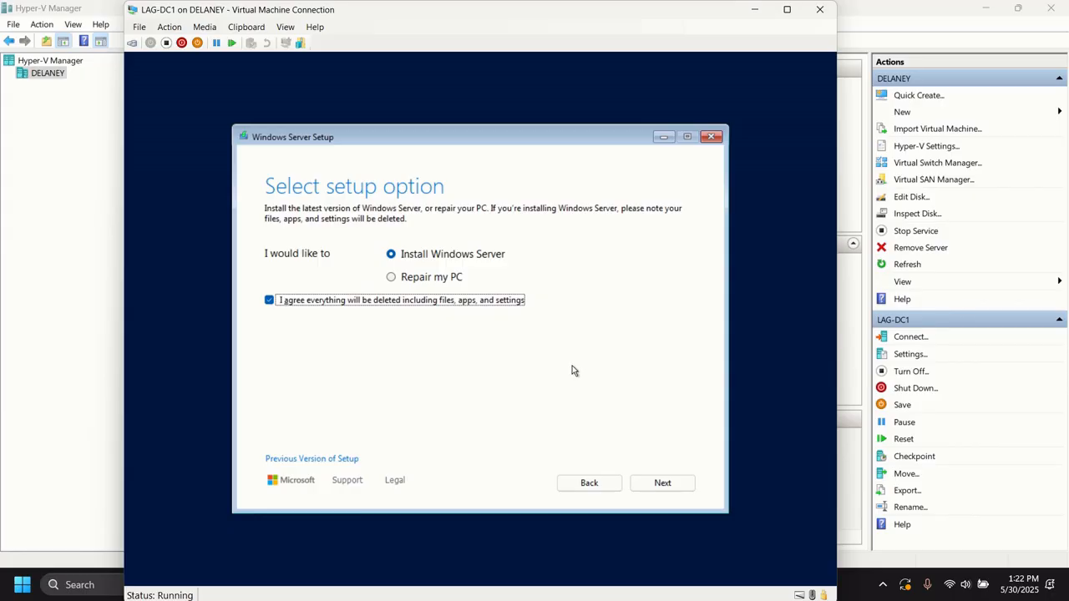
click(659, 483)
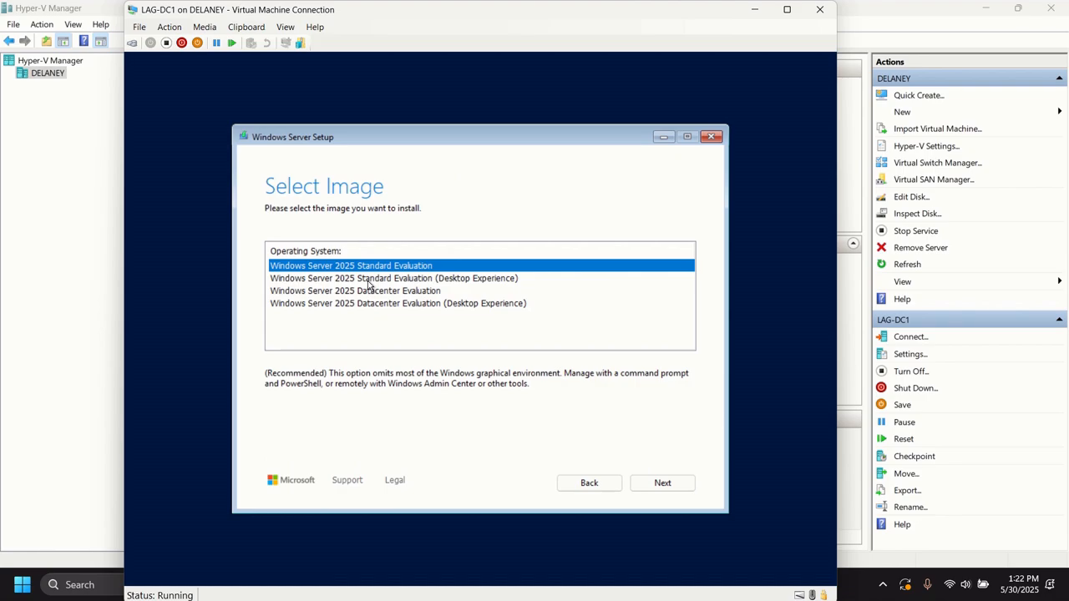
- Choose Windows Server 2025 Standard Evaluation (Desktop Experience) as the image to install and continue
click(422, 282)
click(362, 294)
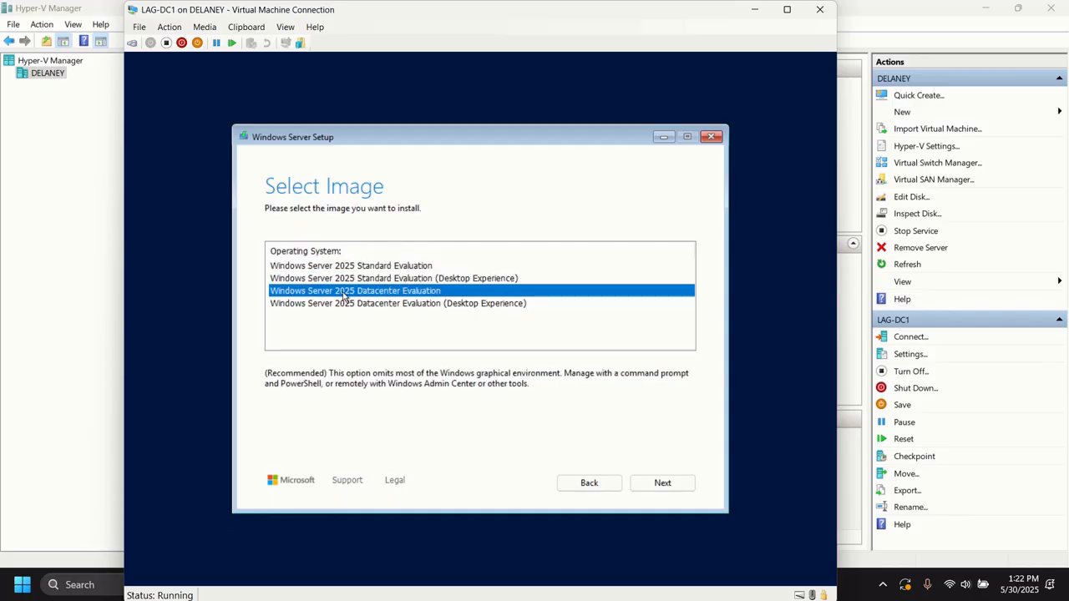
click(392, 305)
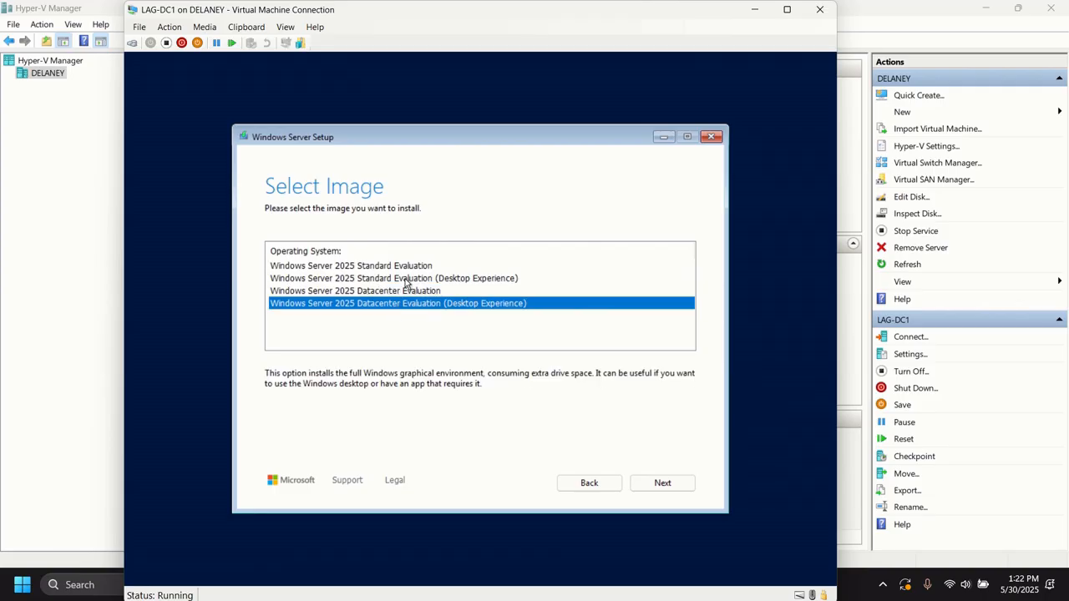
click(408, 281)
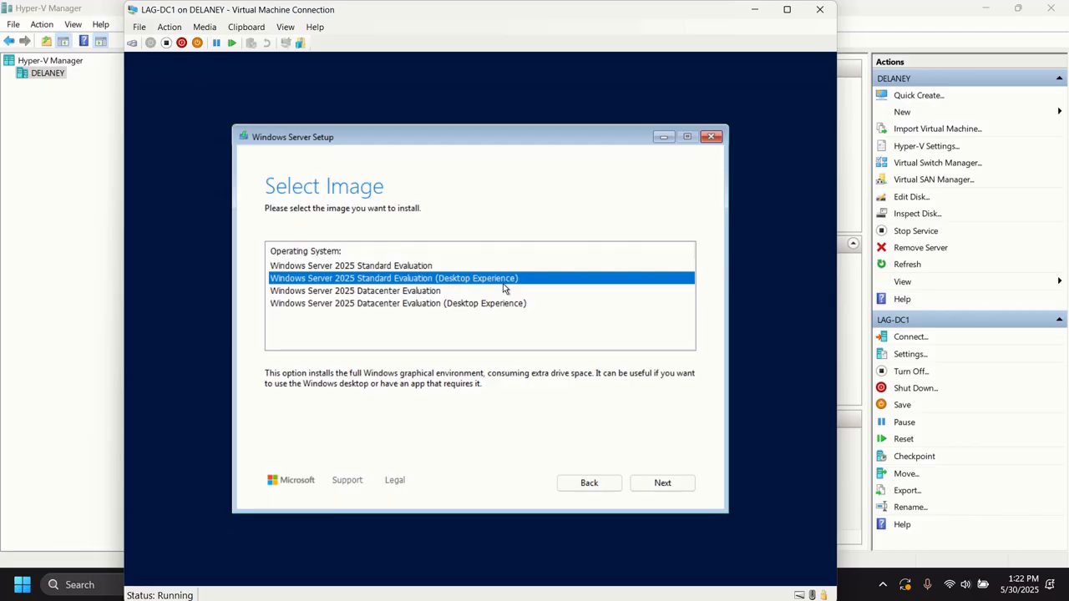
click(432, 266)
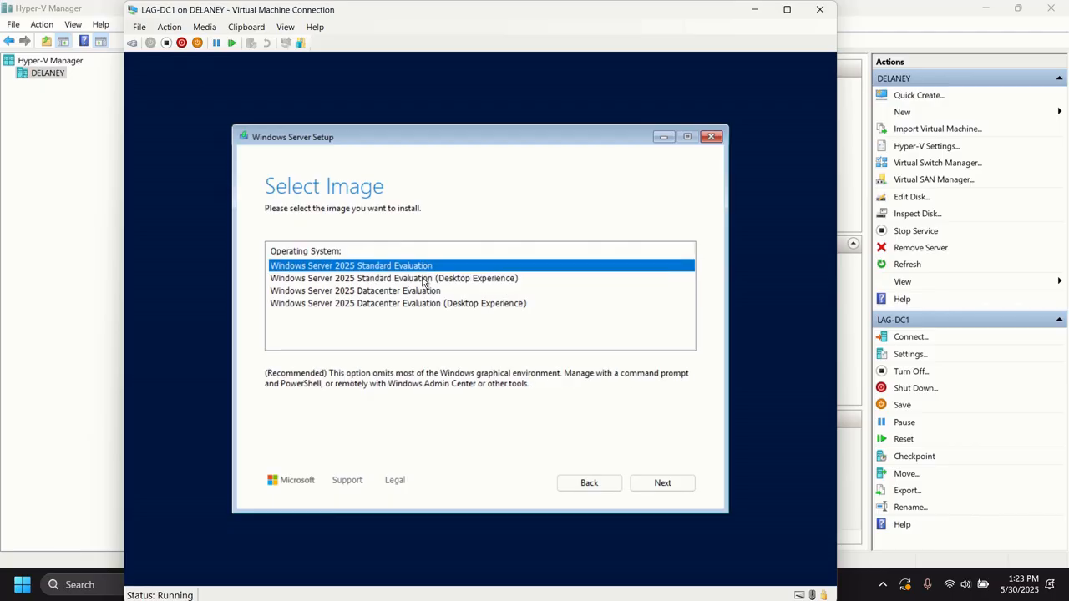
click(429, 292)
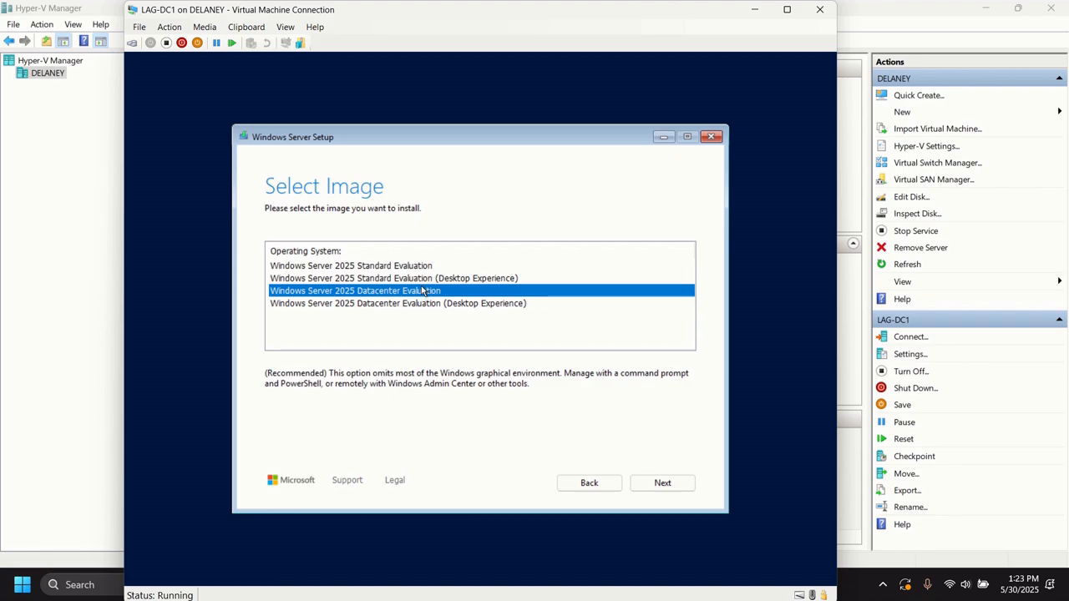
click(438, 279)
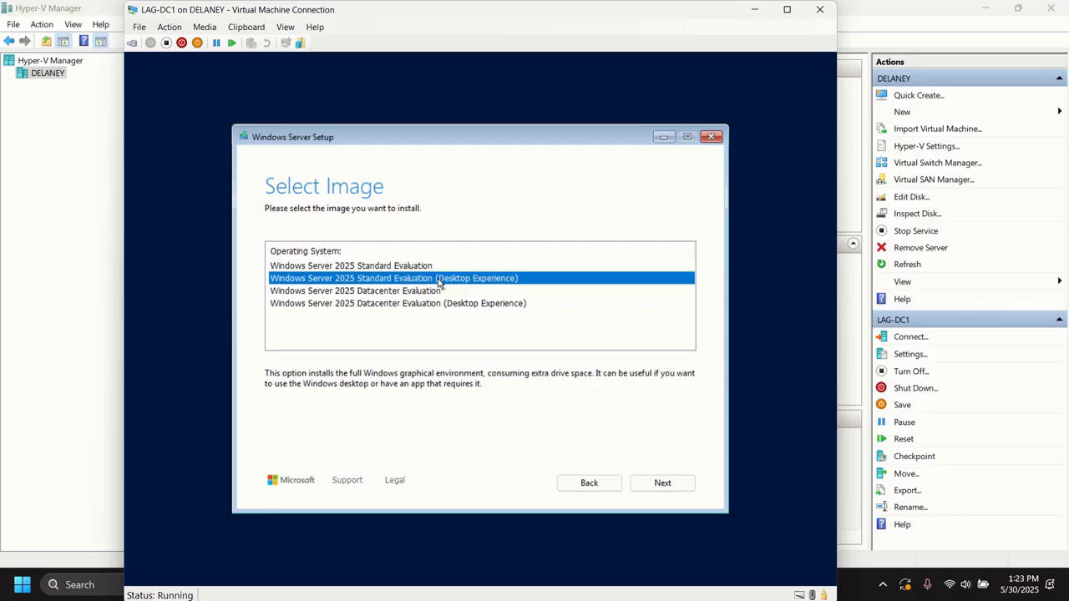
click(664, 484)
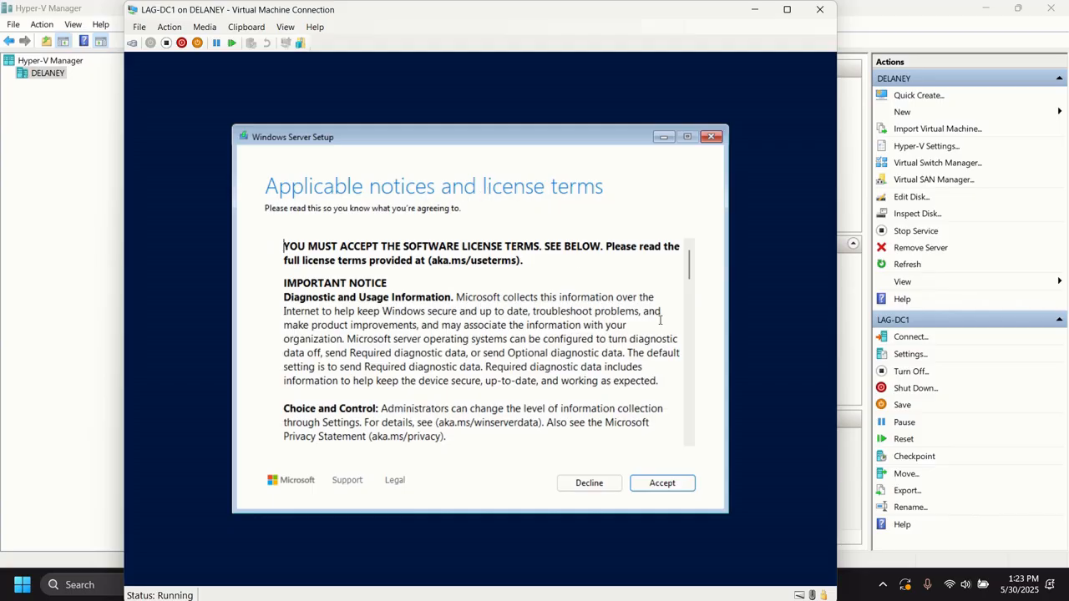
- Review the applicable notices and license terms through to the end and accept them
scroll(661, 343, down, 1)
scroll(660, 343, down, 10)
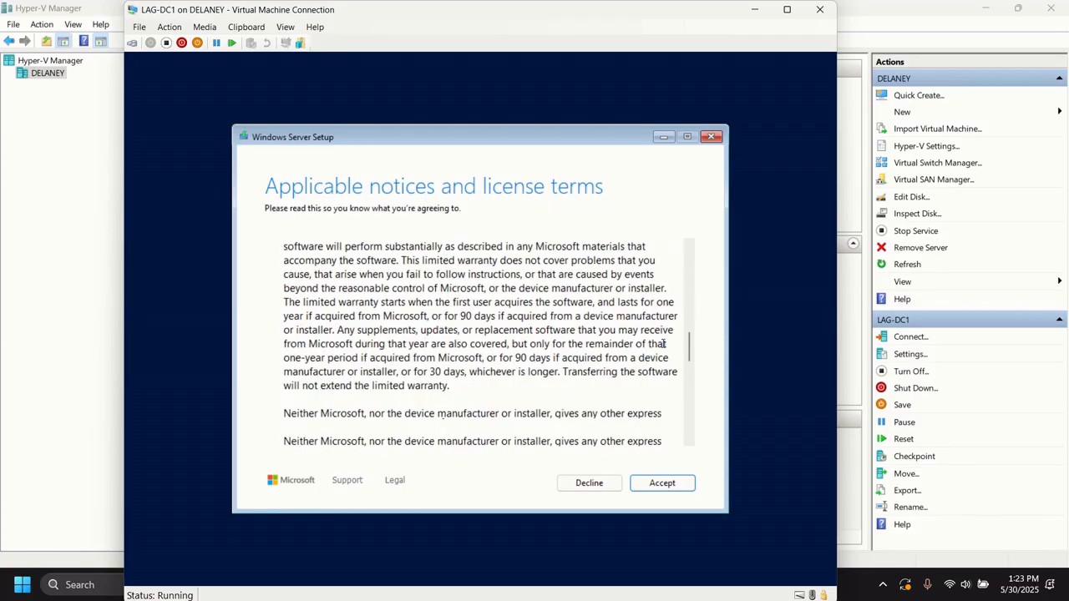
scroll(661, 341, down, 4)
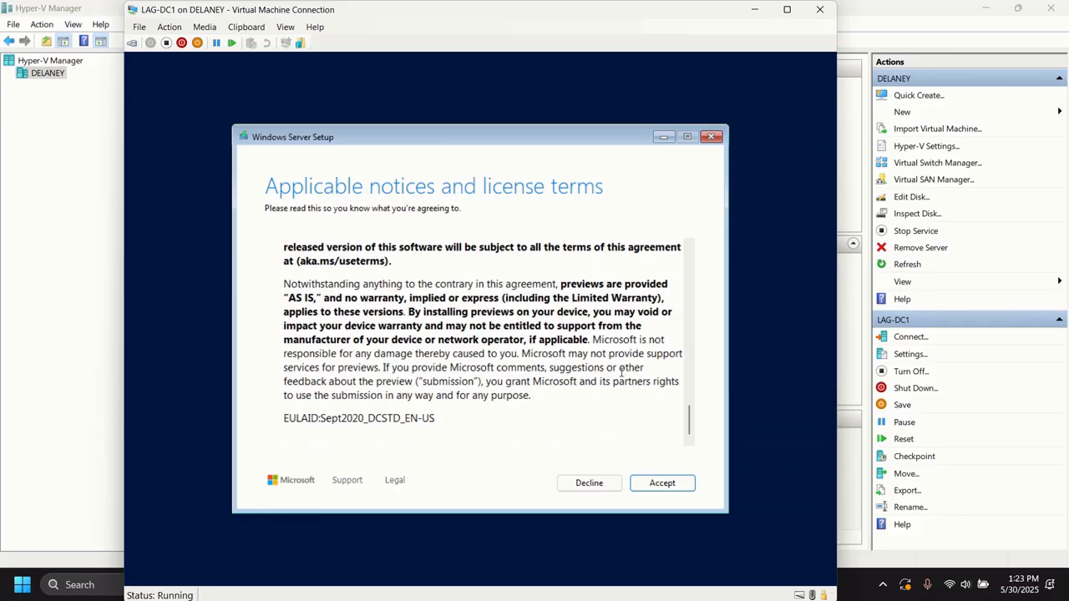
click(660, 484)
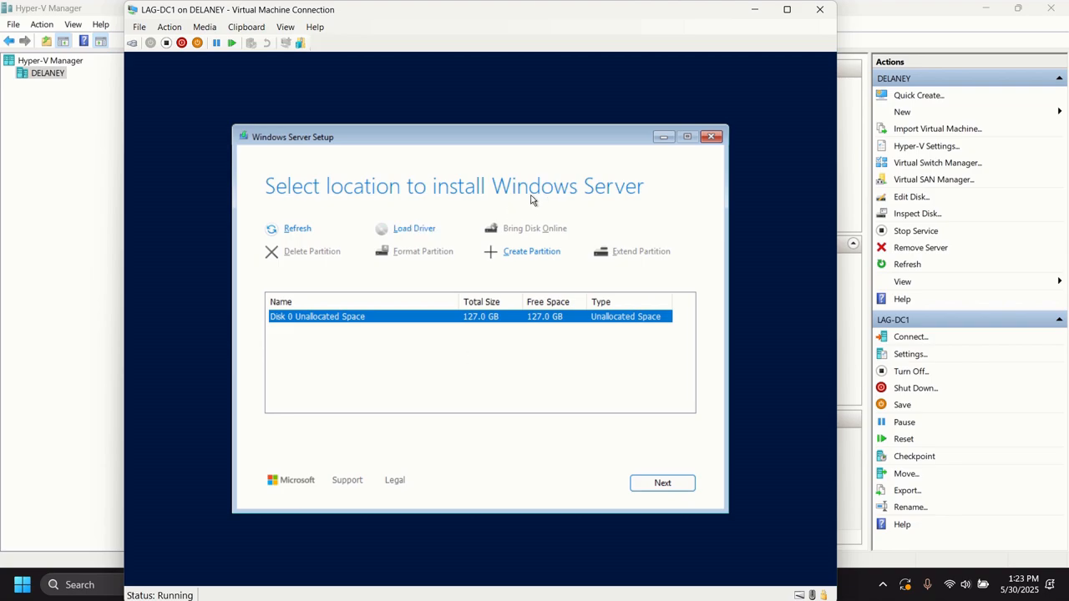
- Use Disk 0 Unallocated Space as the install location and start the Windows Server installation
click(660, 486)
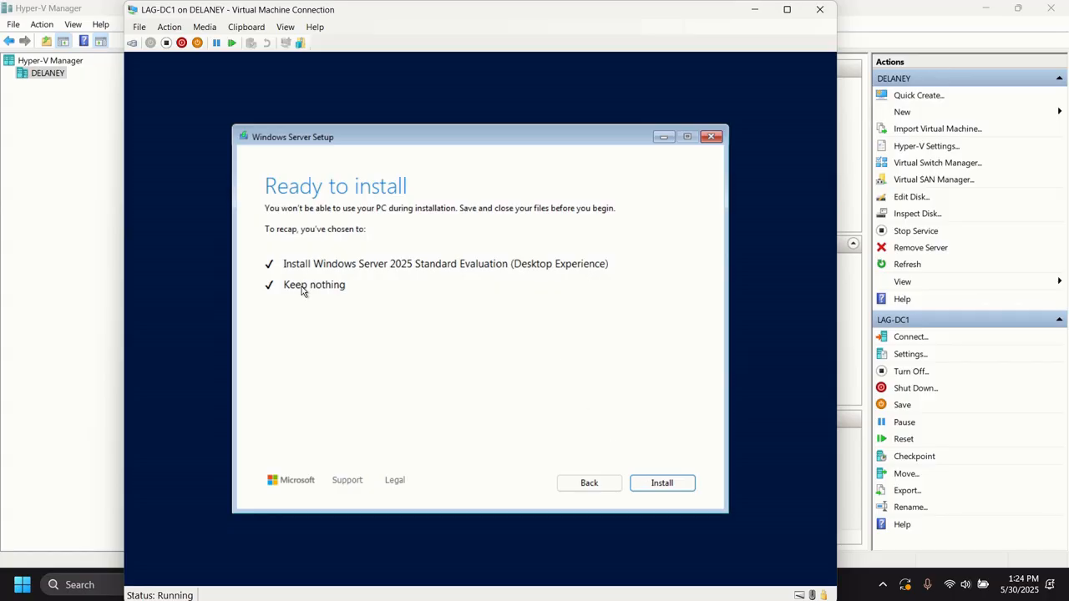
click(654, 485)
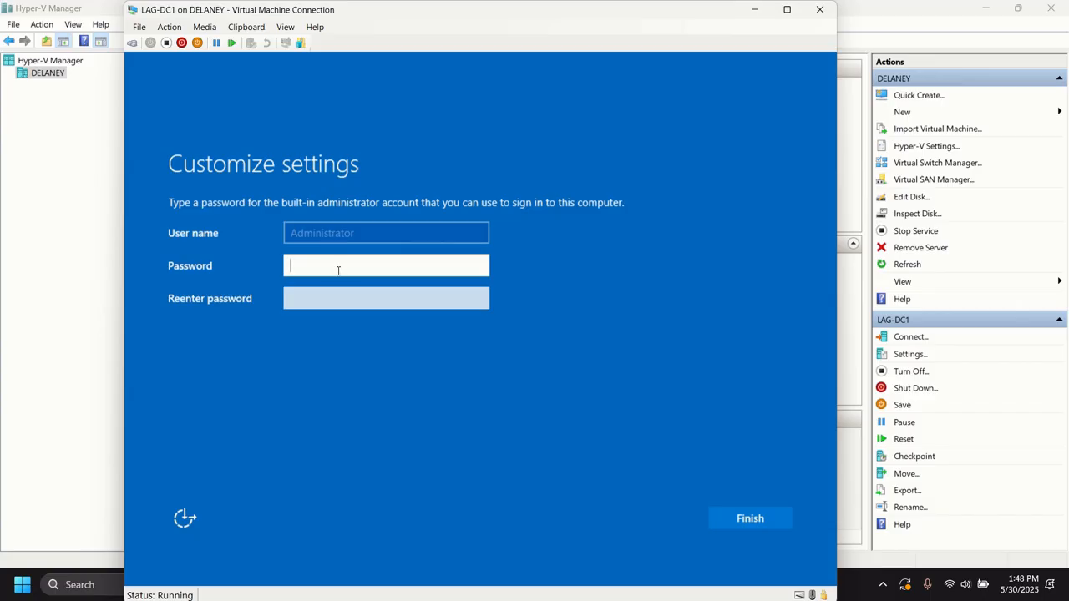
- Enter and re-enter the password for the built-in Administrator account, and finish the setup customization
text(P@ssw0rd)
key(Tab)
text(P)
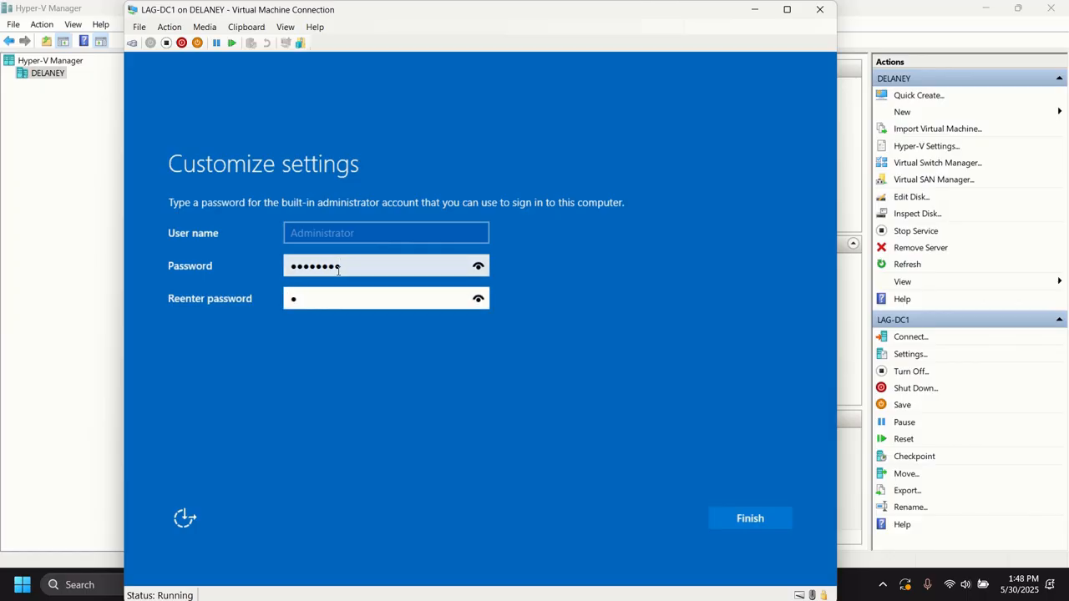
text(@ssw0rd)
click(742, 519)
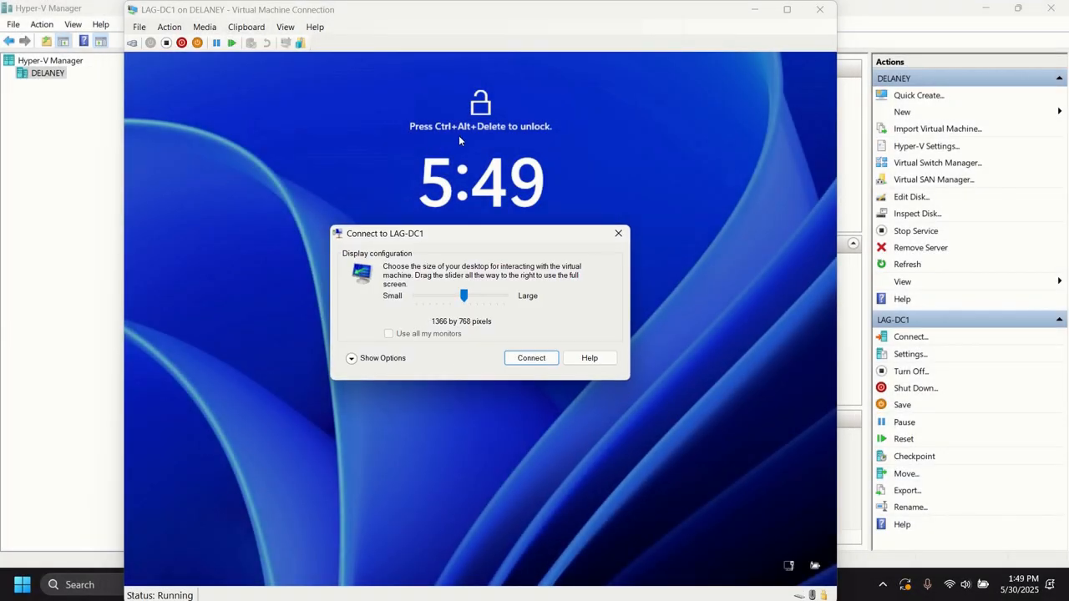
- Connect to LAG-DC1 with a 1366 by 768 desktop and sign in as Administrator with the account password
click(535, 359)
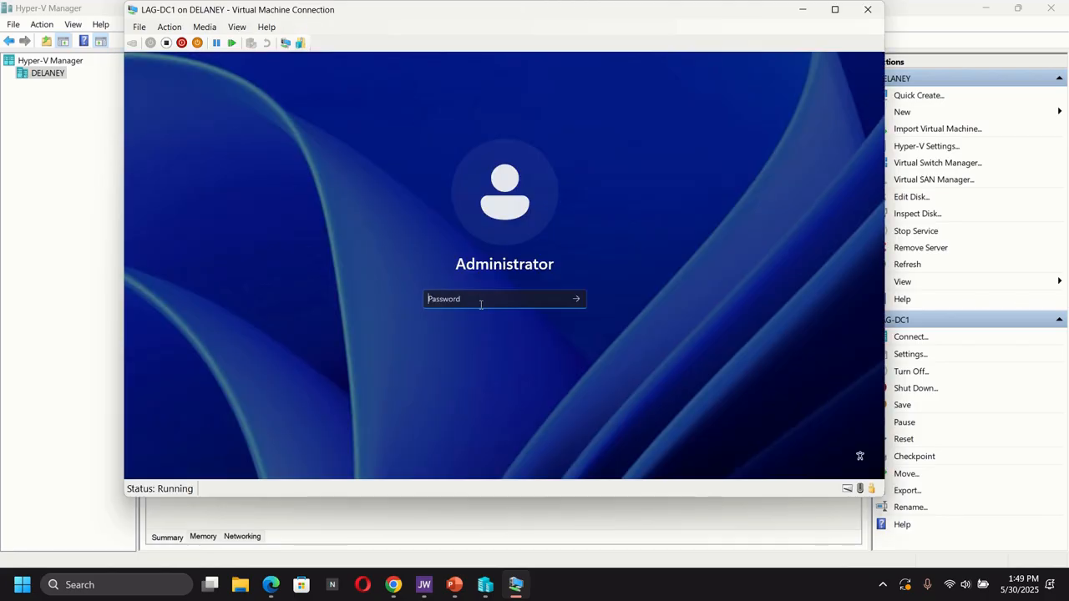
text(P@ssw0rd)
key(Return)
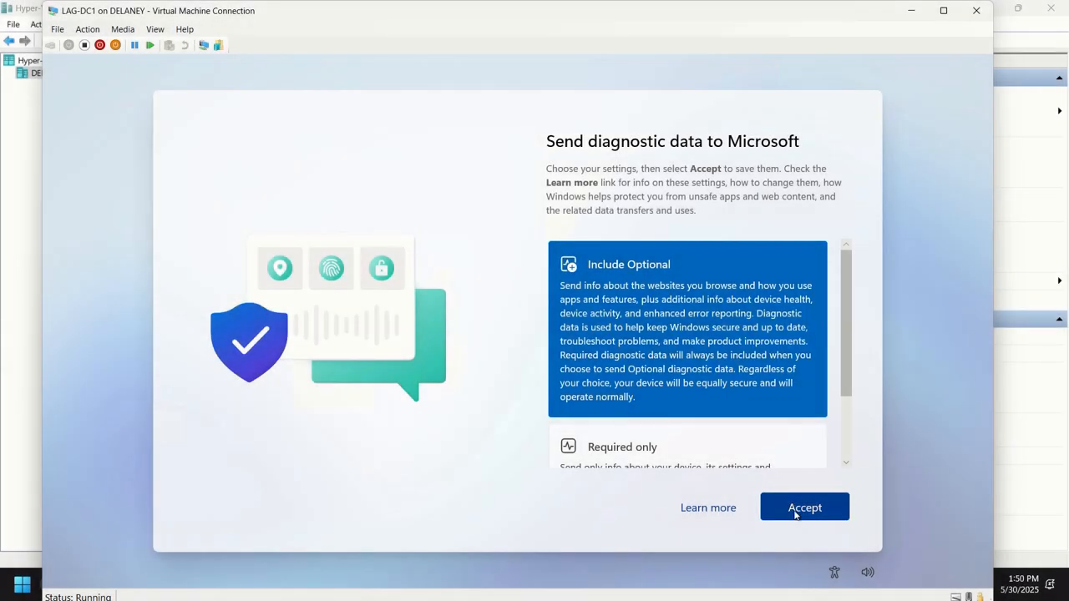
- Accept the Include Optional diagnostic data setting and expand the LAG-DC1 session to full screen
click(794, 509)
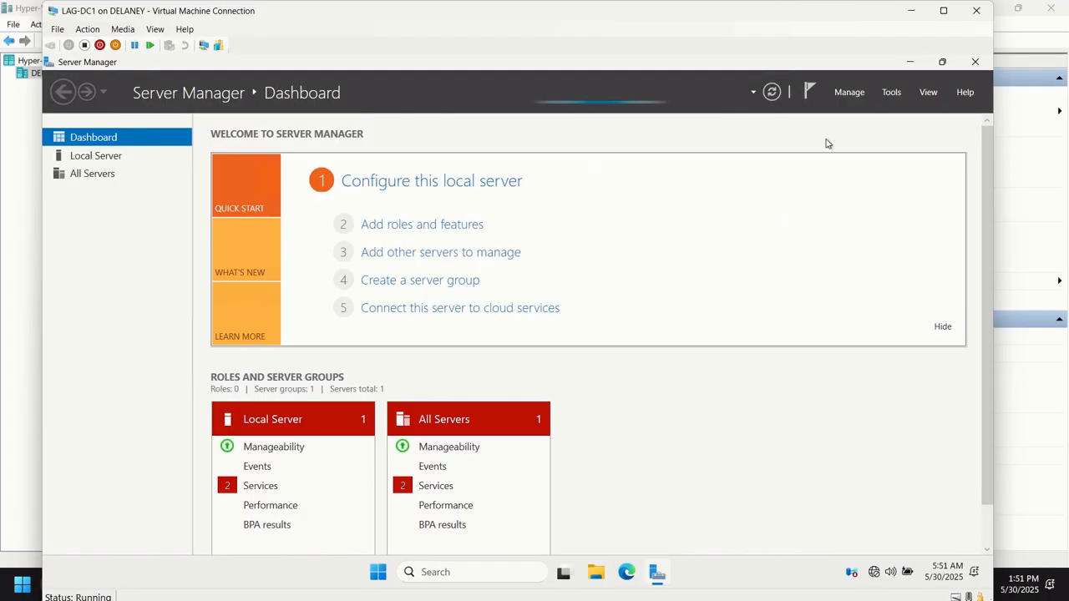
click(943, 10)
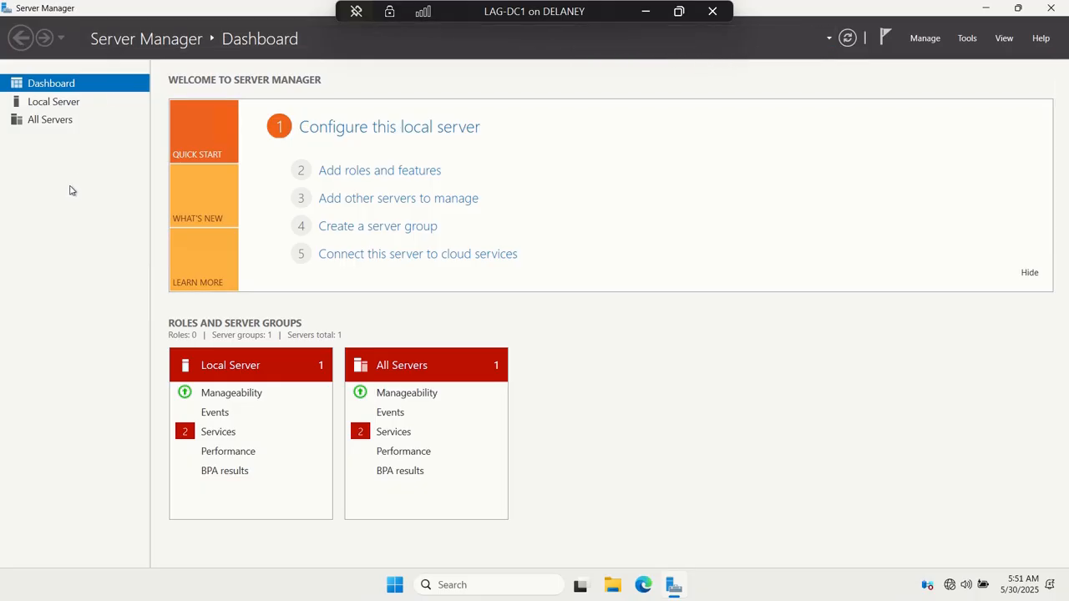
- Set the local server's time zone to (UTC+01:00) West Central Africa in Server Manager and confirm the date and time settings
click(42, 84)
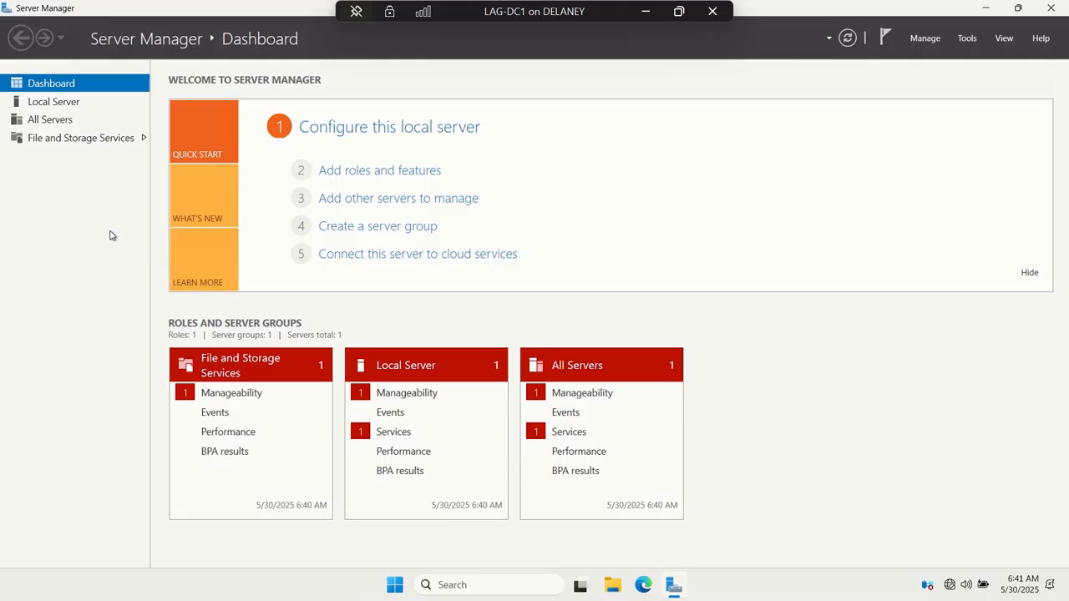
click(36, 108)
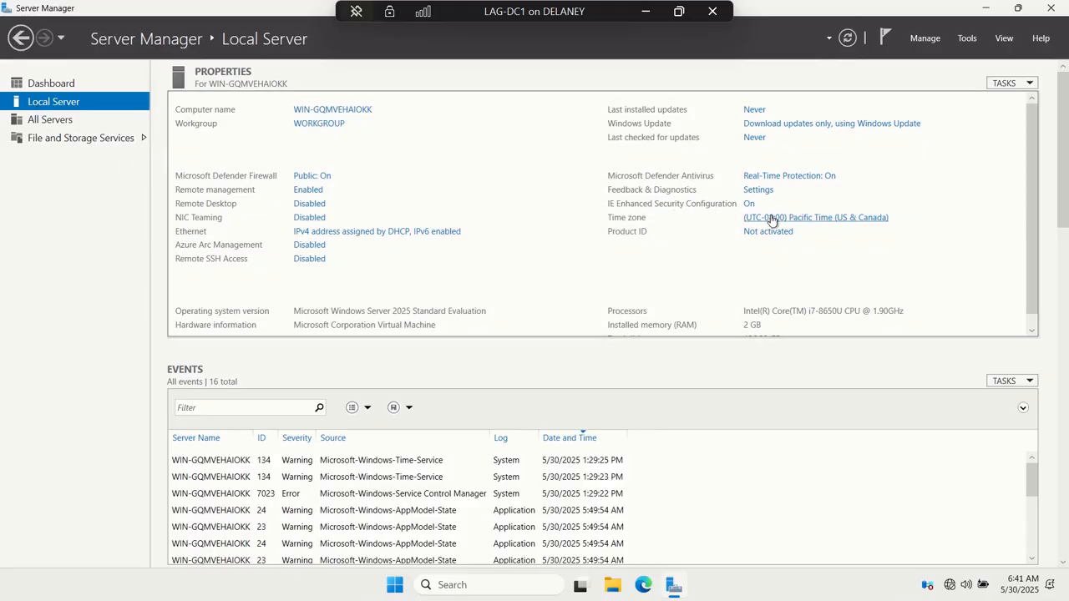
click(838, 219)
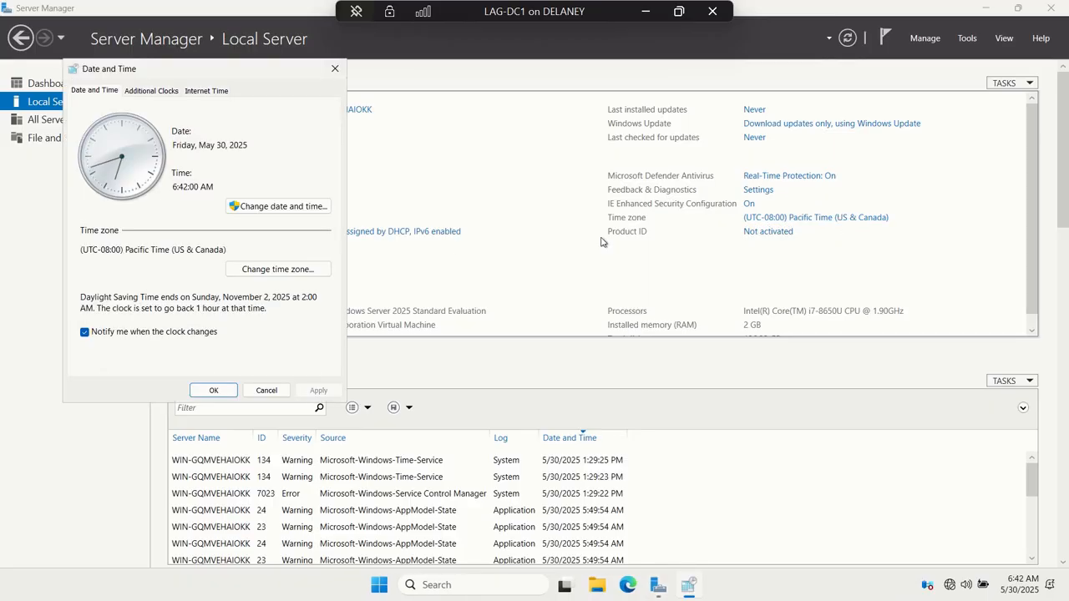
click(293, 266)
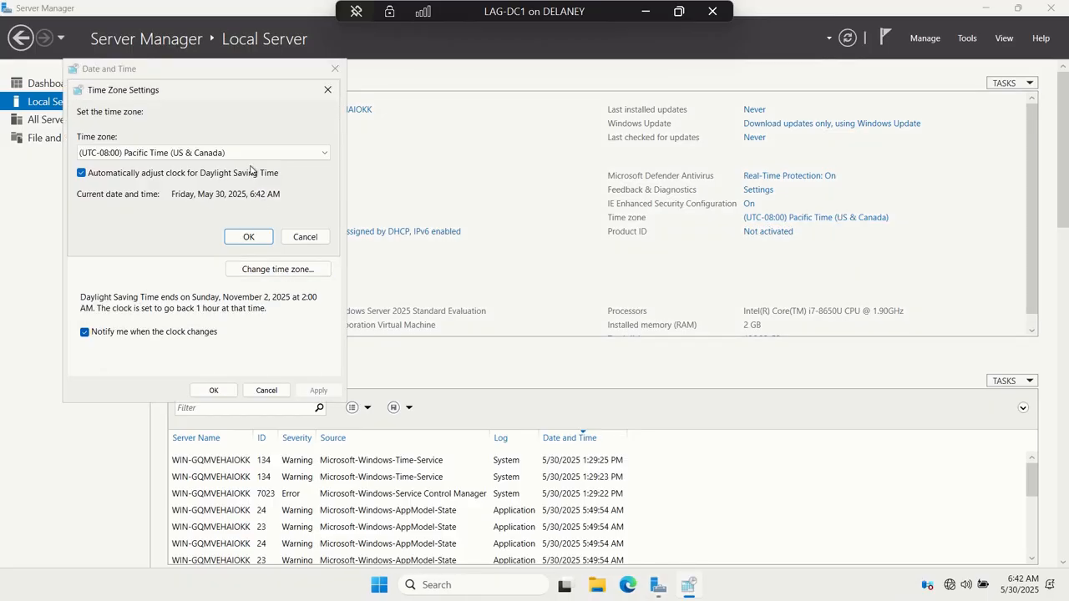
click(249, 154)
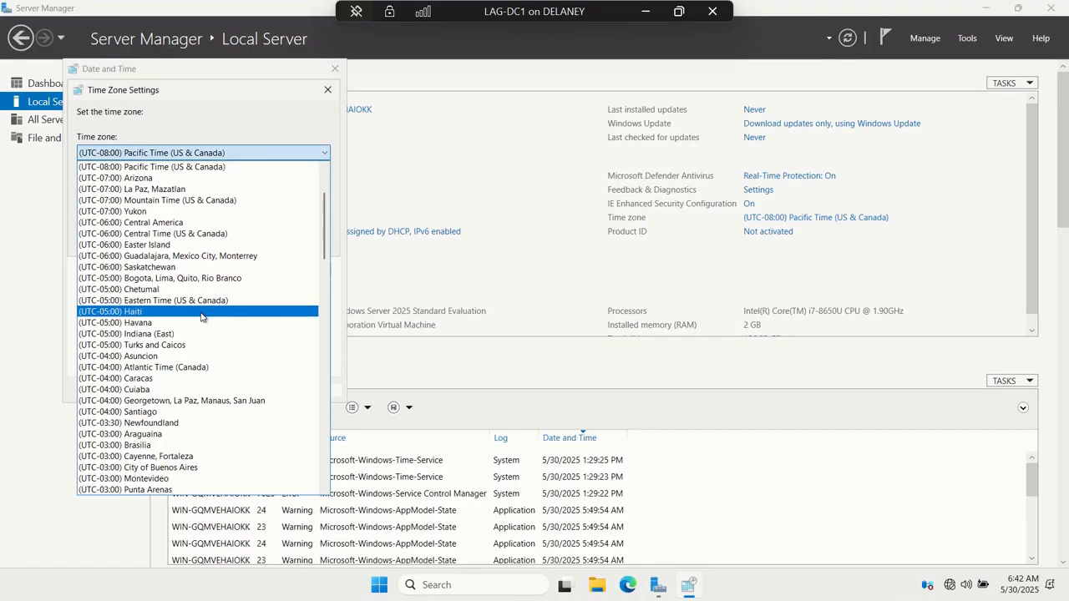
scroll(200, 318, down, 4)
scroll(200, 318, down, 4)
click(196, 359)
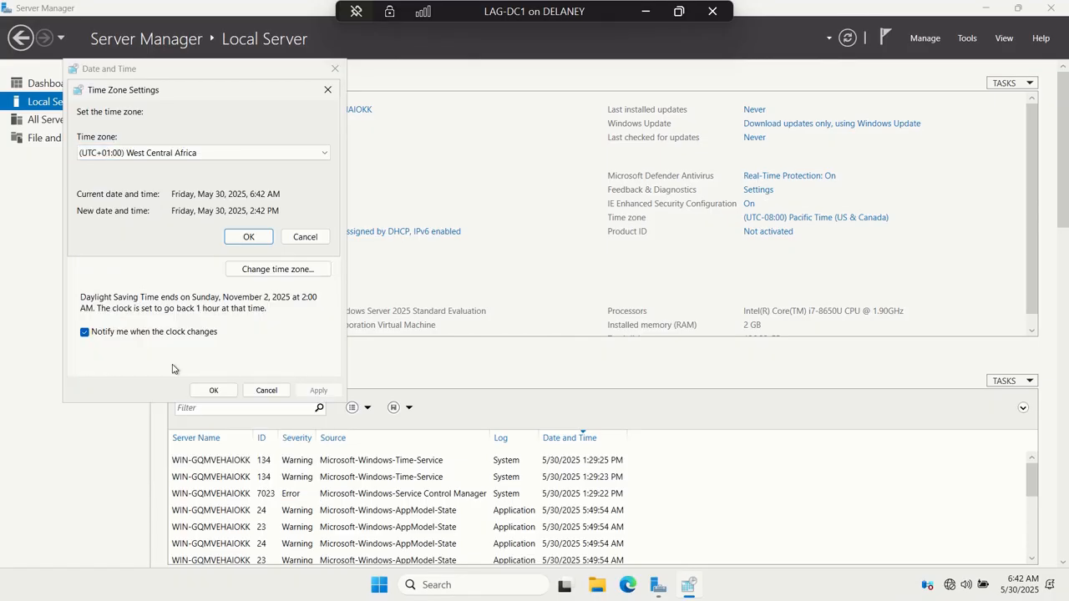
click(246, 238)
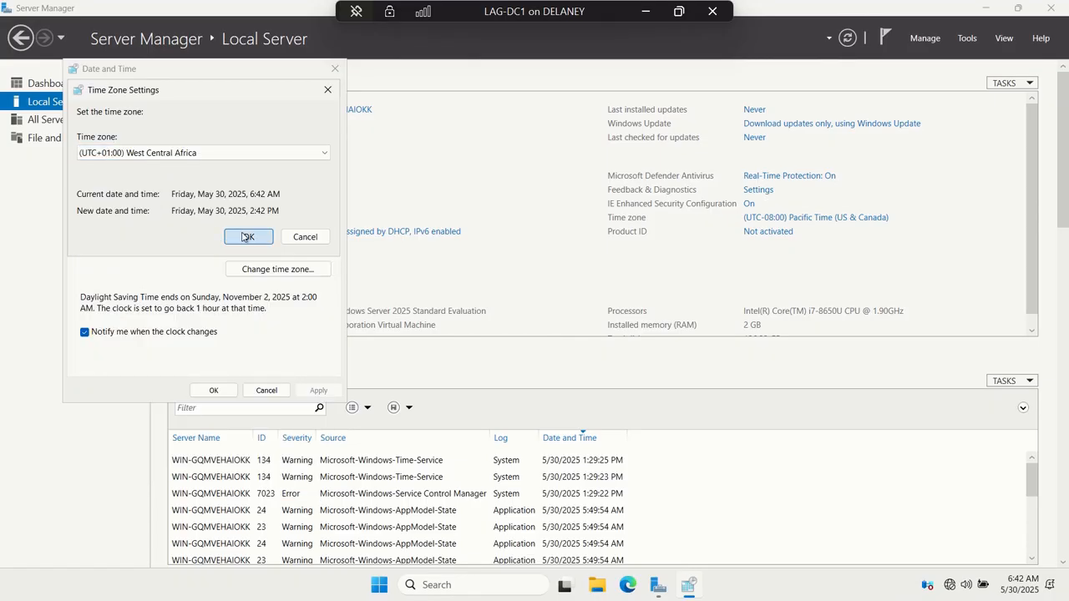
click(226, 390)
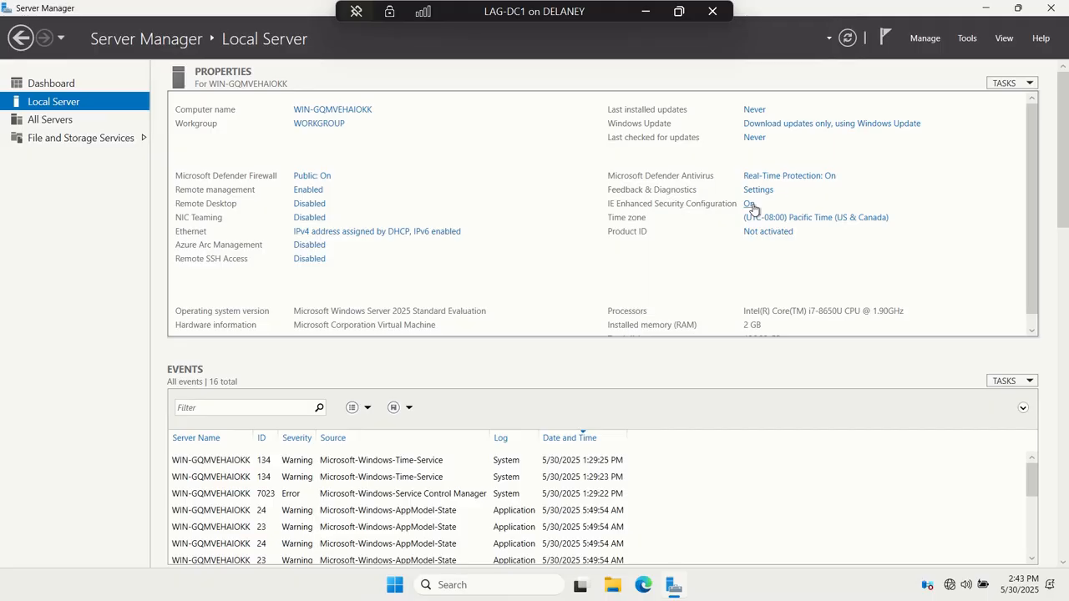
- Turn off IE Enhanced Security Configuration for both Administrators and Users on the local server
click(750, 205)
click(444, 271)
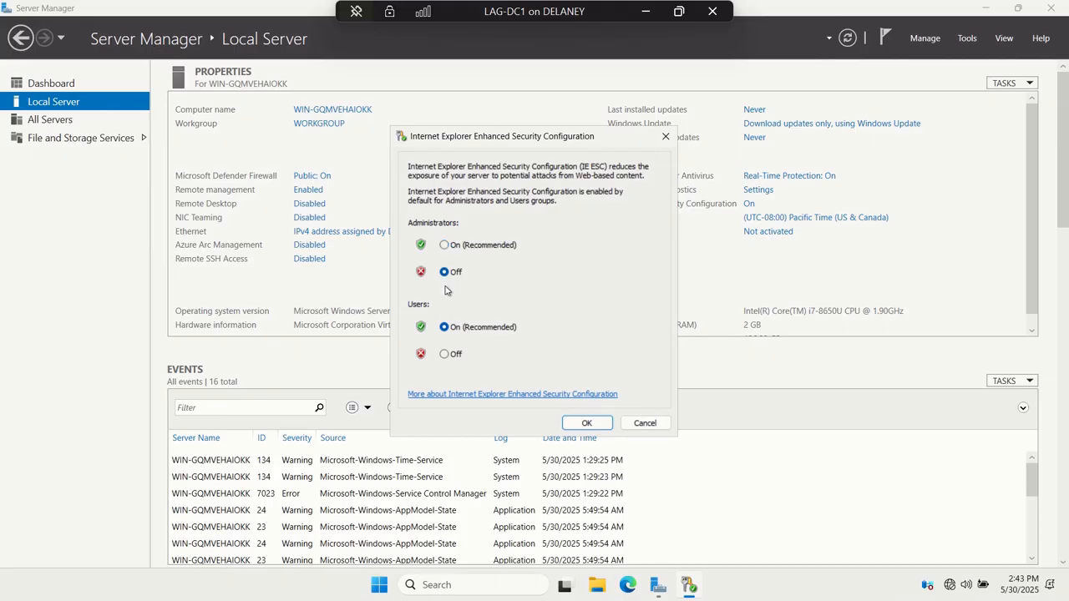
click(444, 354)
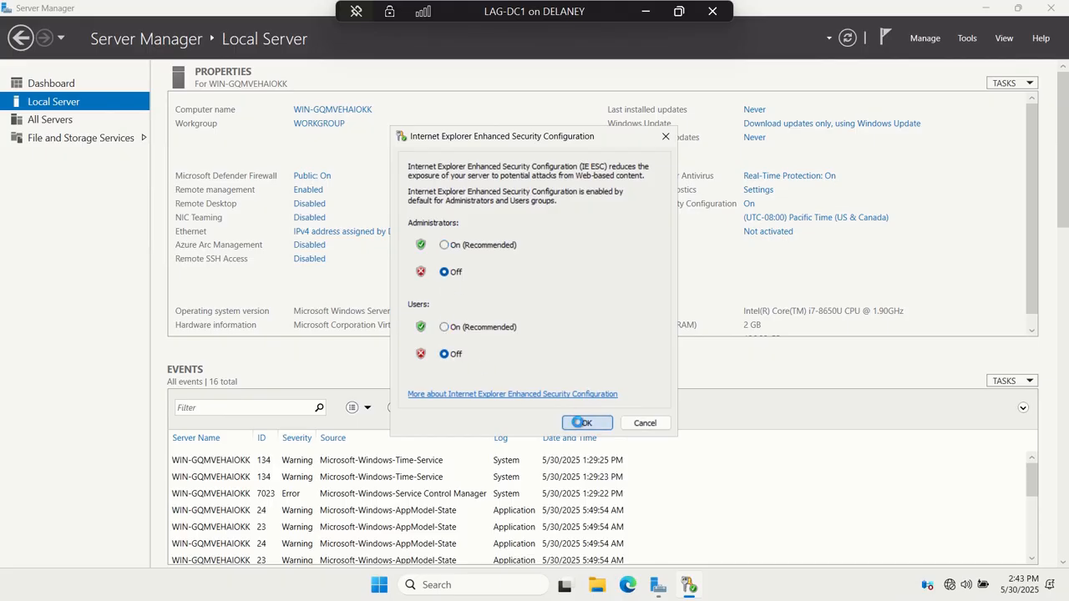
click(587, 422)
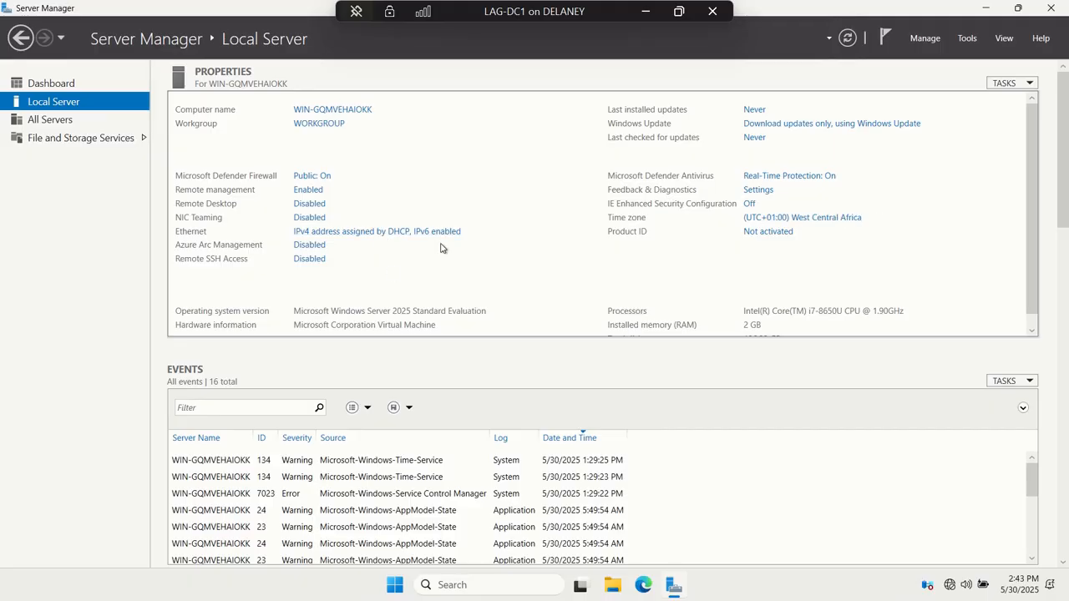
- Assign the Ethernet adapter the static IPv4 address 192.168.0.10 with subnet mask 255.255.255.0 in its TCP/IPv4 properties
click(413, 232)
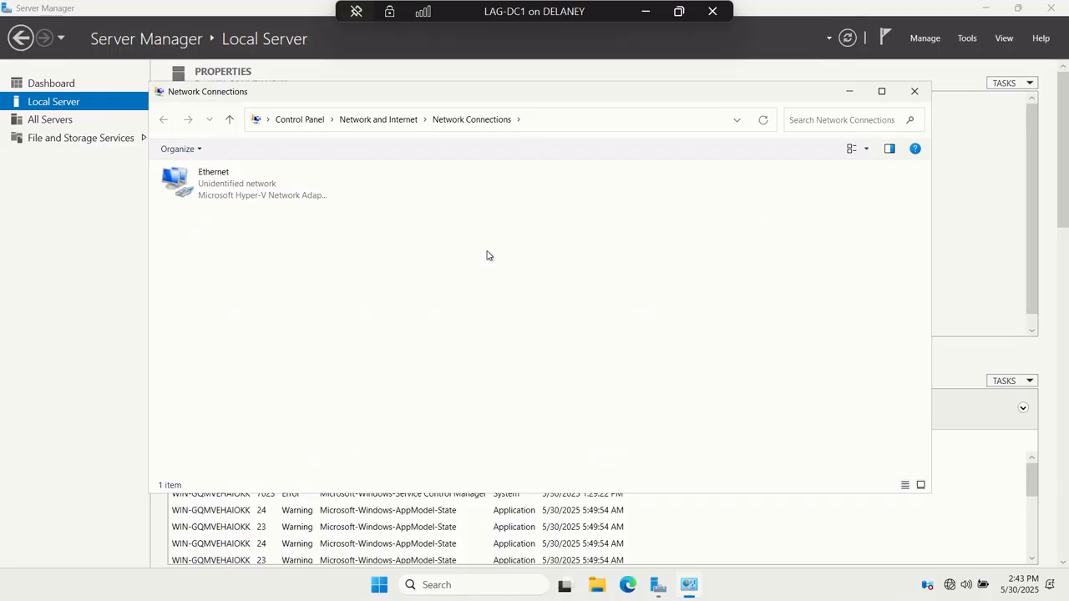
double_click(240, 192)
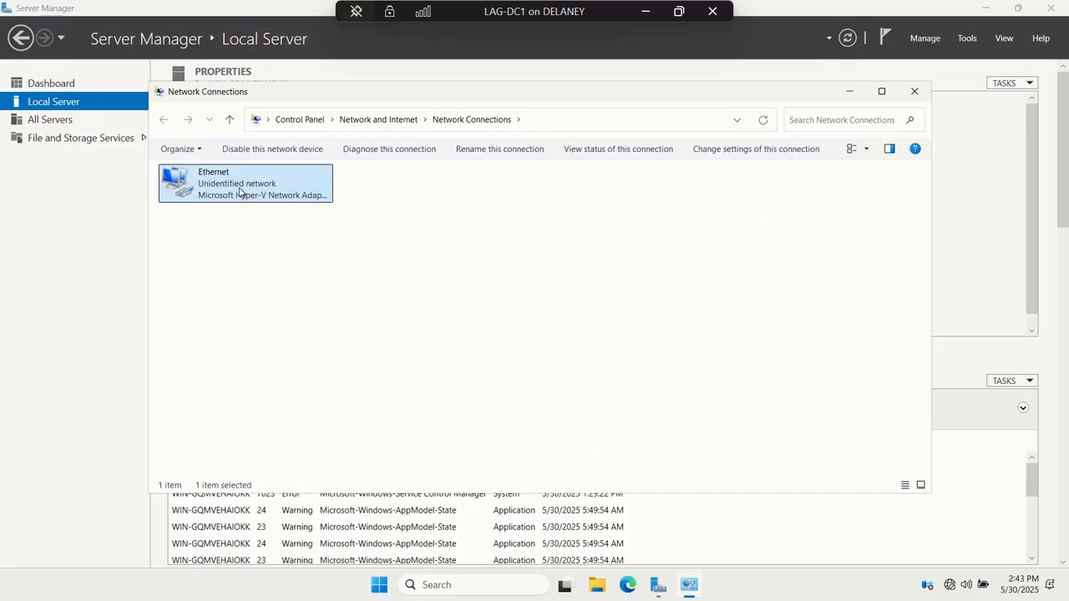
click(455, 408)
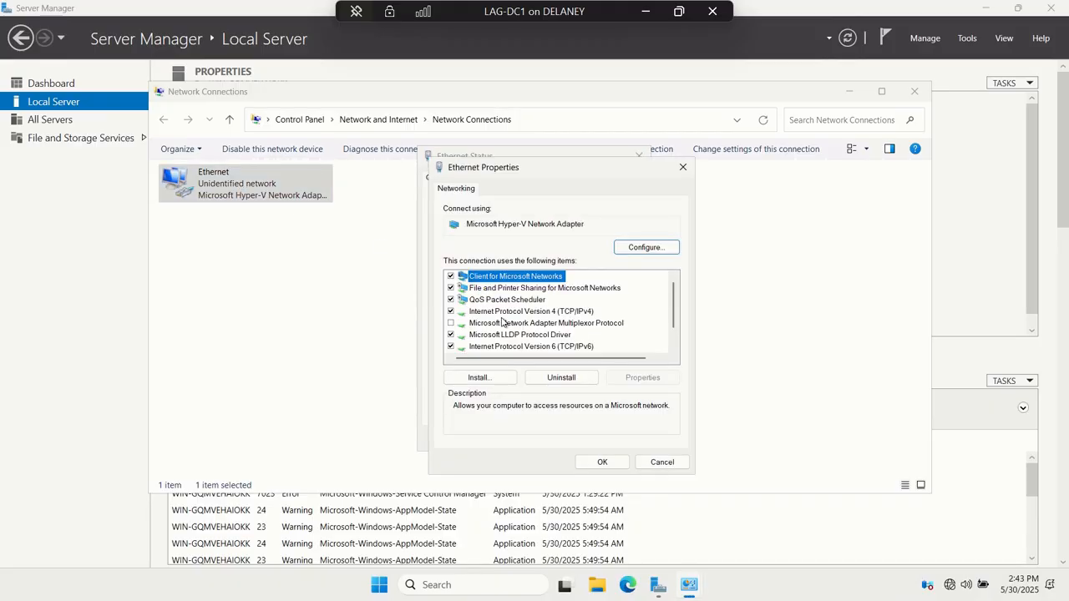
click(556, 312)
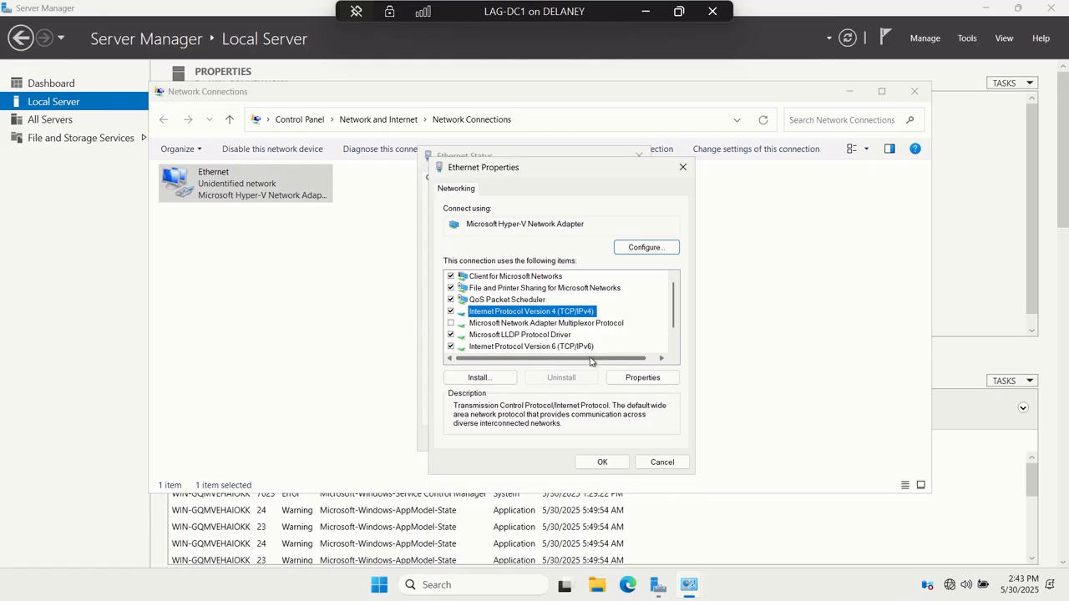
double_click(575, 317)
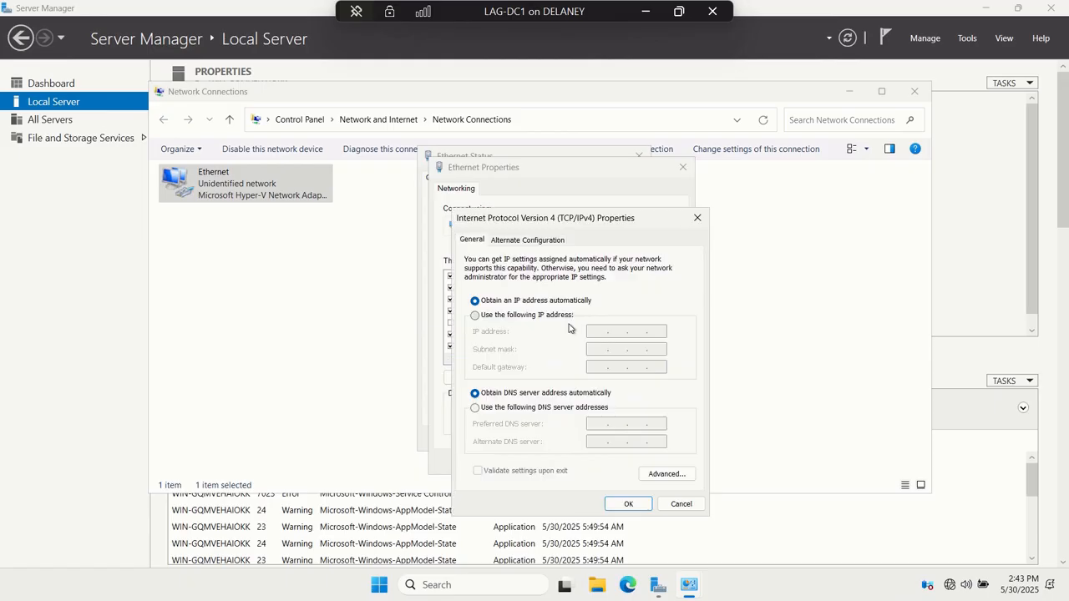
click(536, 316)
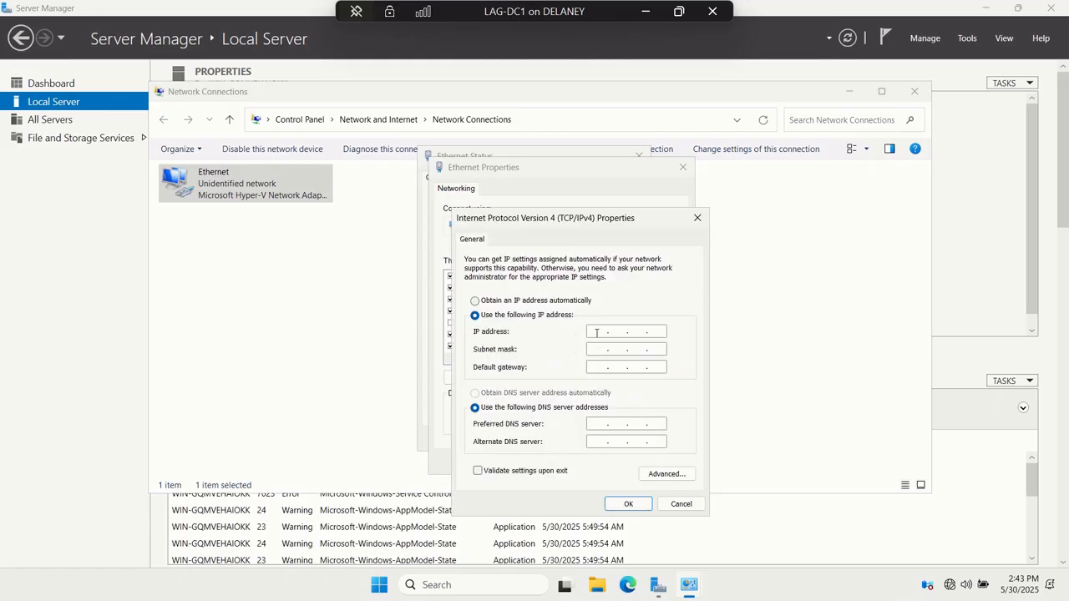
text(192 . 168 . 0 . 10)
click(593, 349)
- Set the Ethernet adapter's default gateway to 192.168.0.1
click(597, 368)
text(192 . 168 . 0 . 1)
- Set the preferred DNS server to 192.168.0.10, apply the IPv4 settings and close the network connection windows
click(594, 426)
text(192.168.0.)
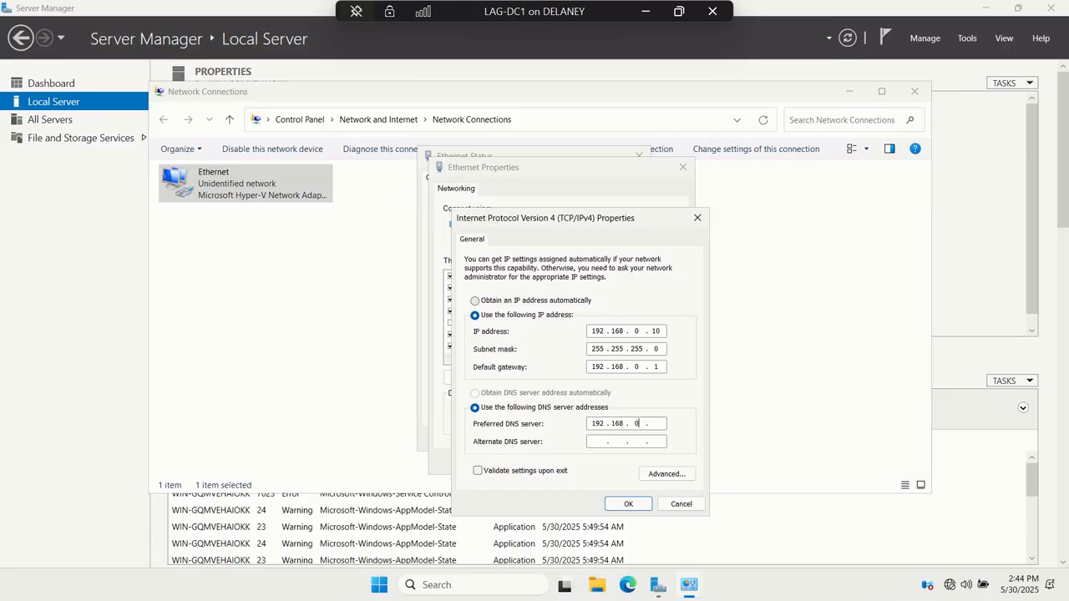
text(10)
click(626, 505)
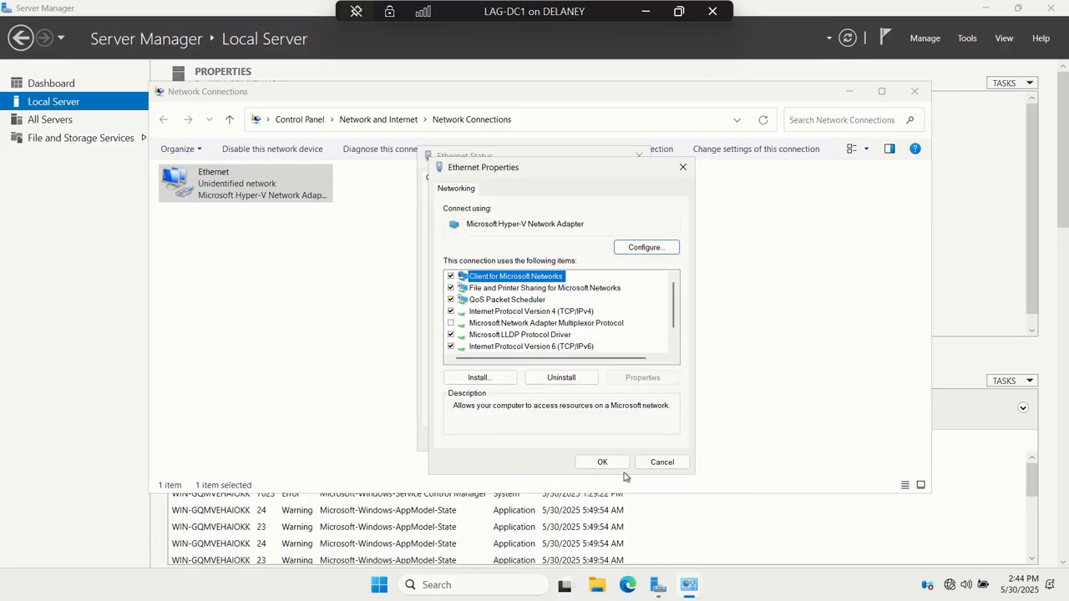
click(603, 462)
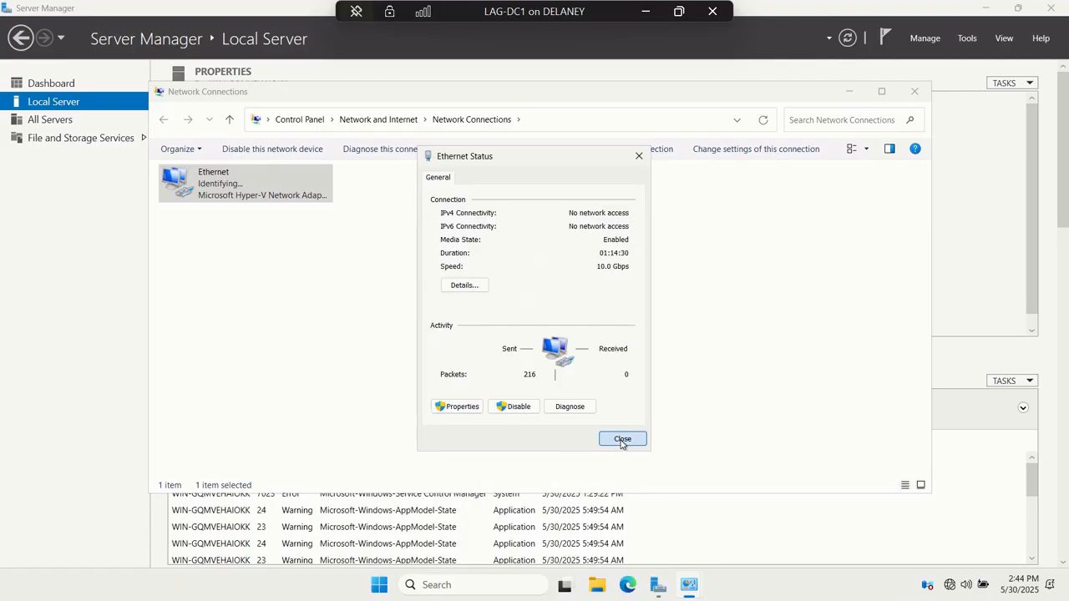
click(622, 438)
click(916, 92)
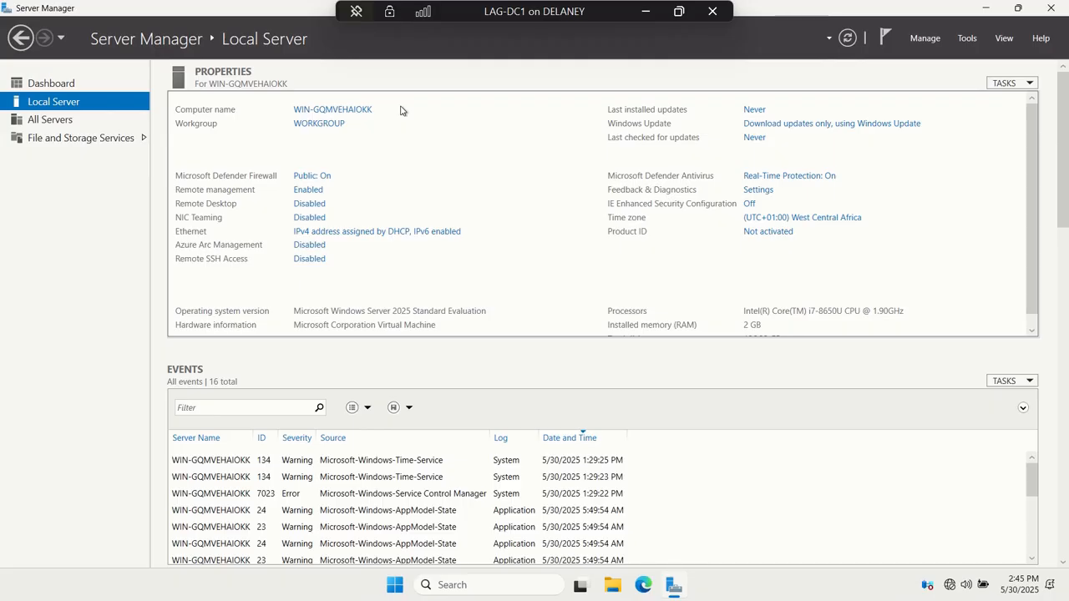
- Rename the local server to LAG-DC1, keeping it in WORKGROUP, and restart it immediately to apply the change
click(360, 112)
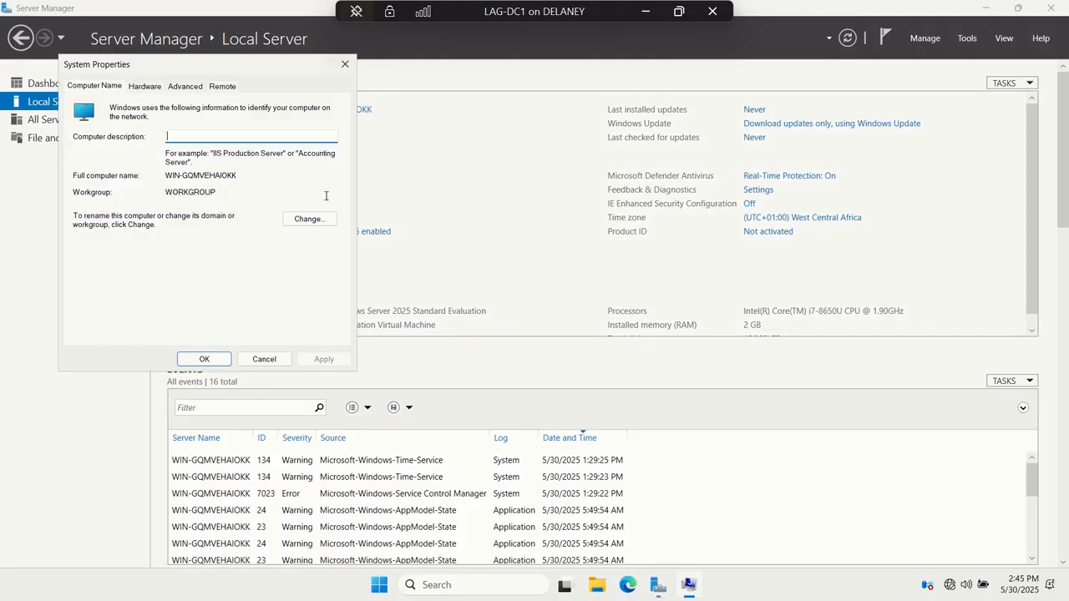
click(309, 219)
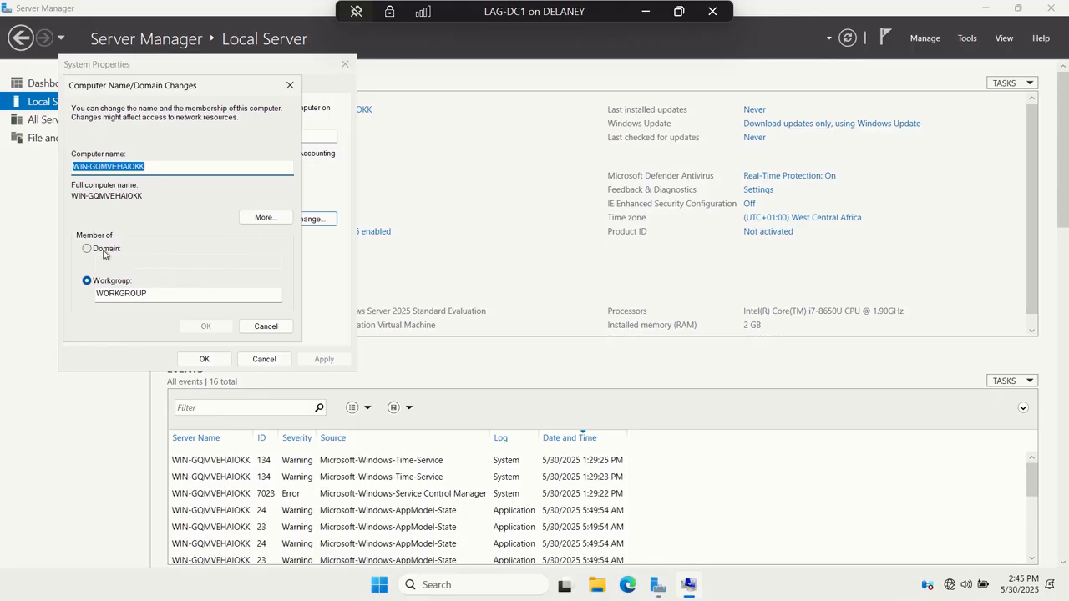
text(L)
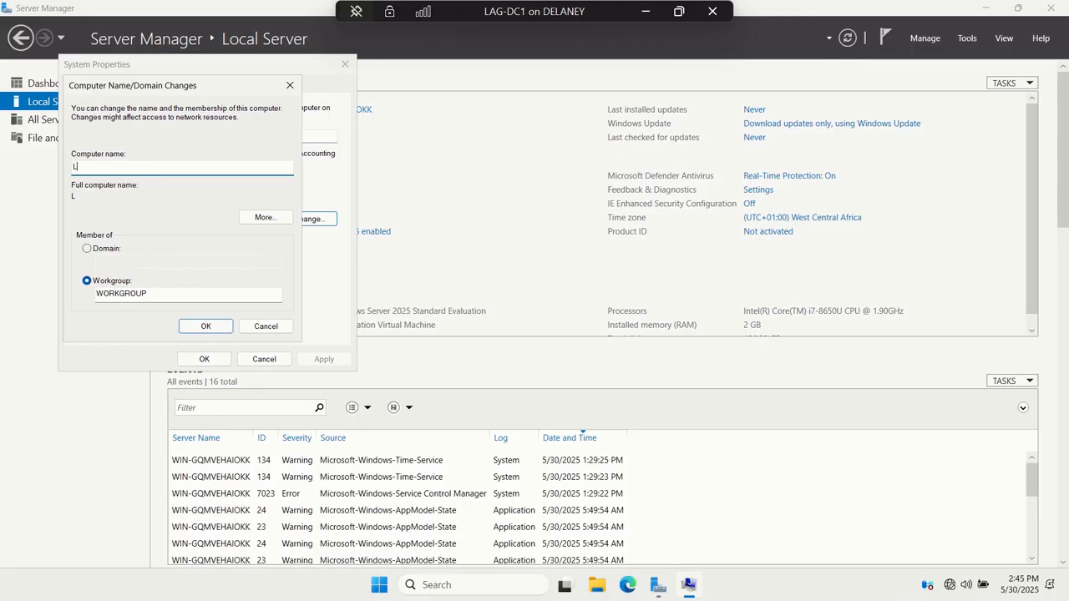
text(AG-DC1)
click(200, 326)
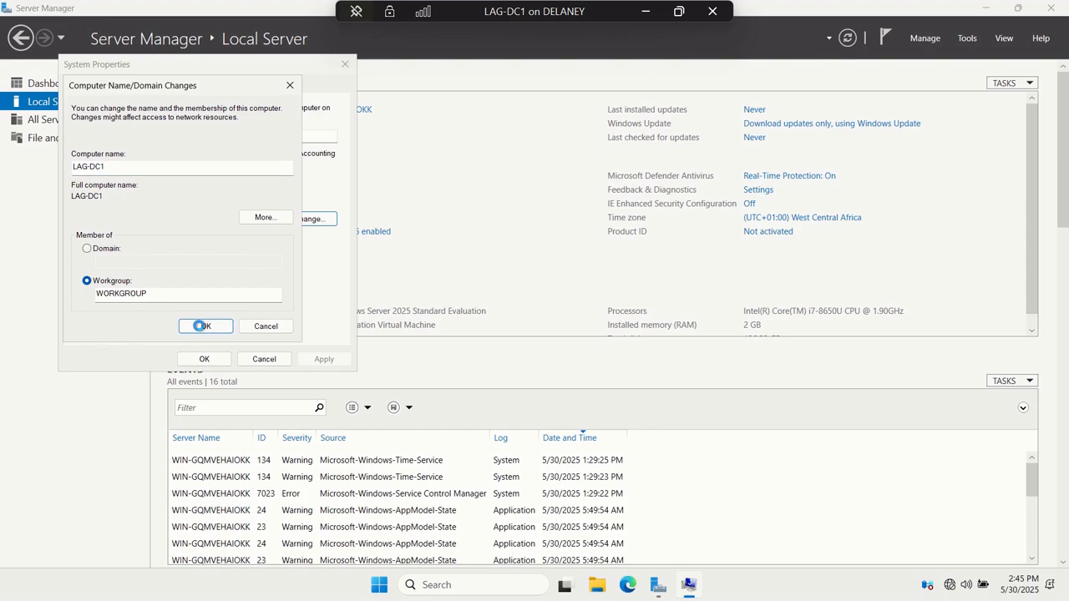
click(619, 312)
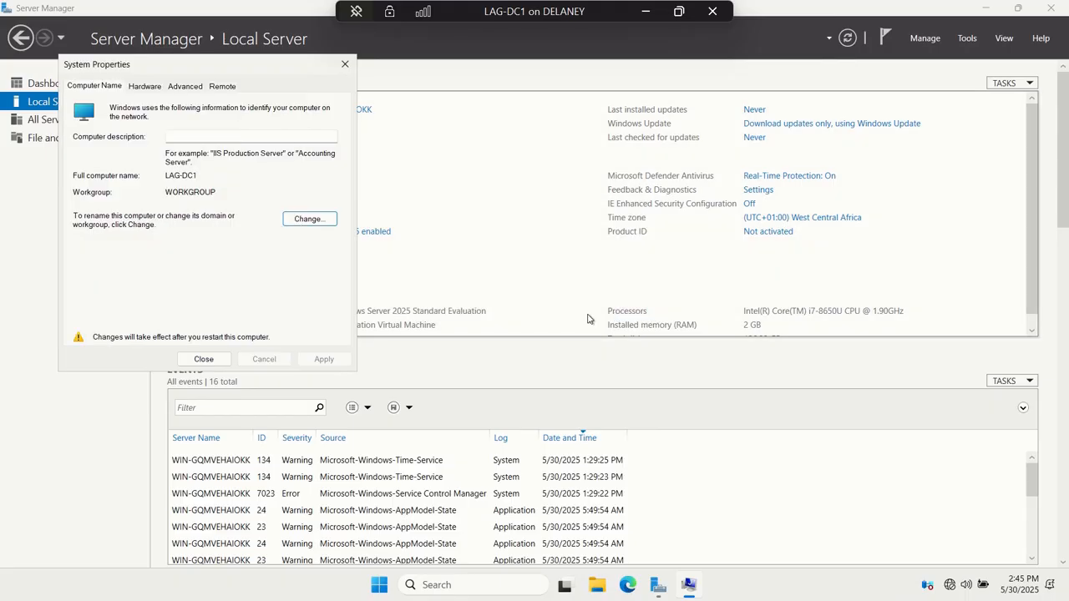
click(204, 358)
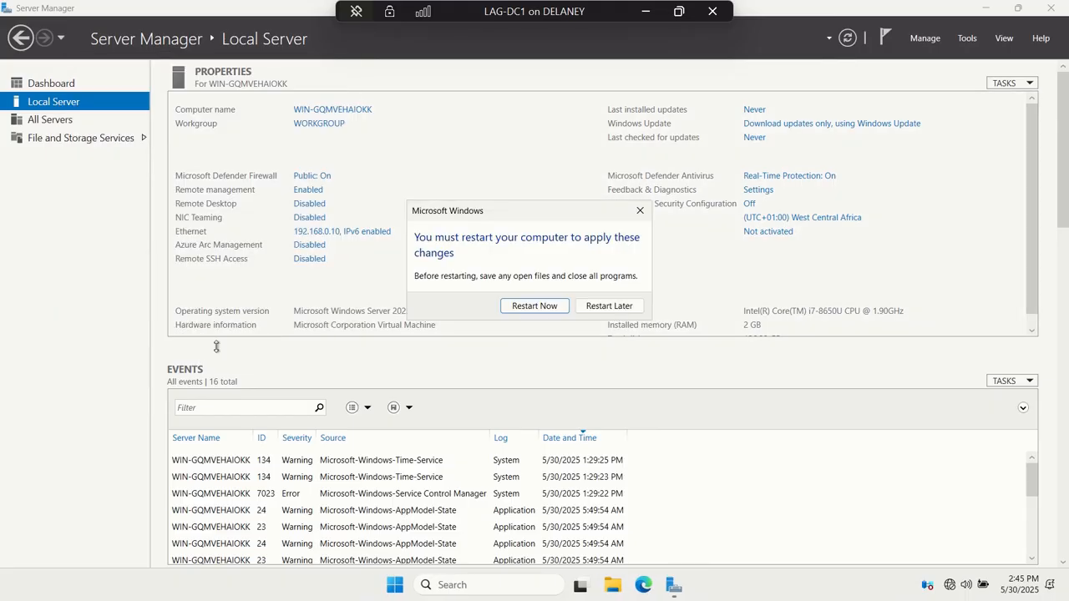
click(534, 306)
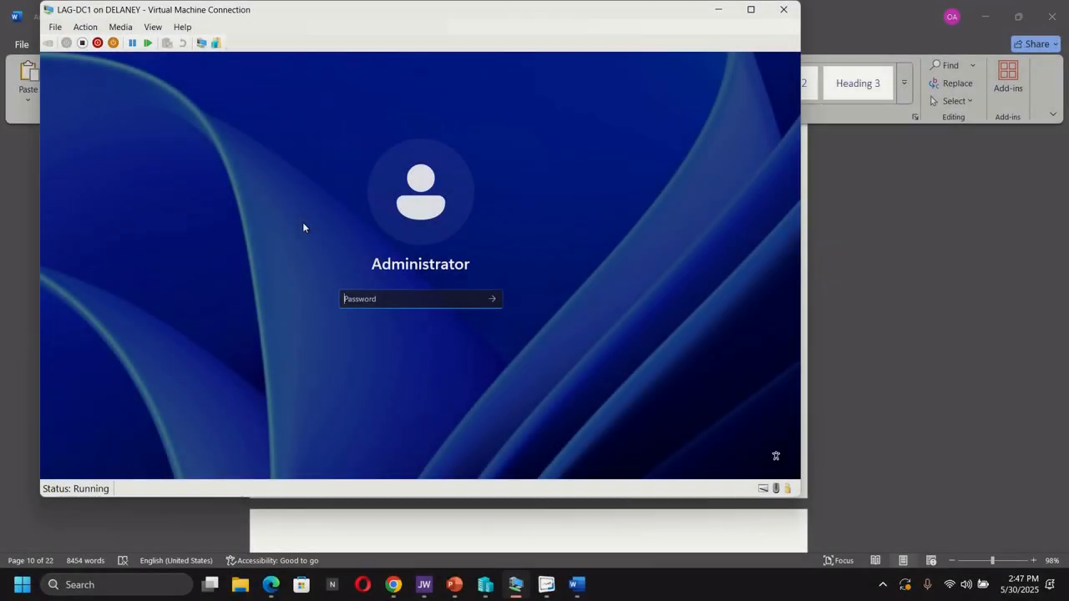
- Sign in as Administrator with the account password and open the Local Server properties in Server Manager
text(•••••)
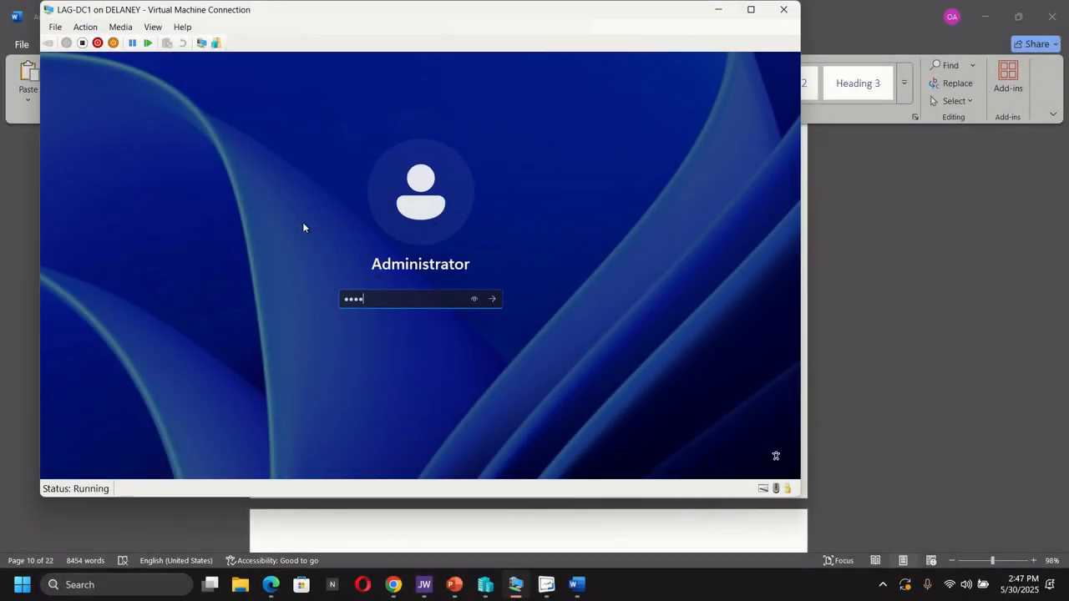
text(•••)
key(Return)
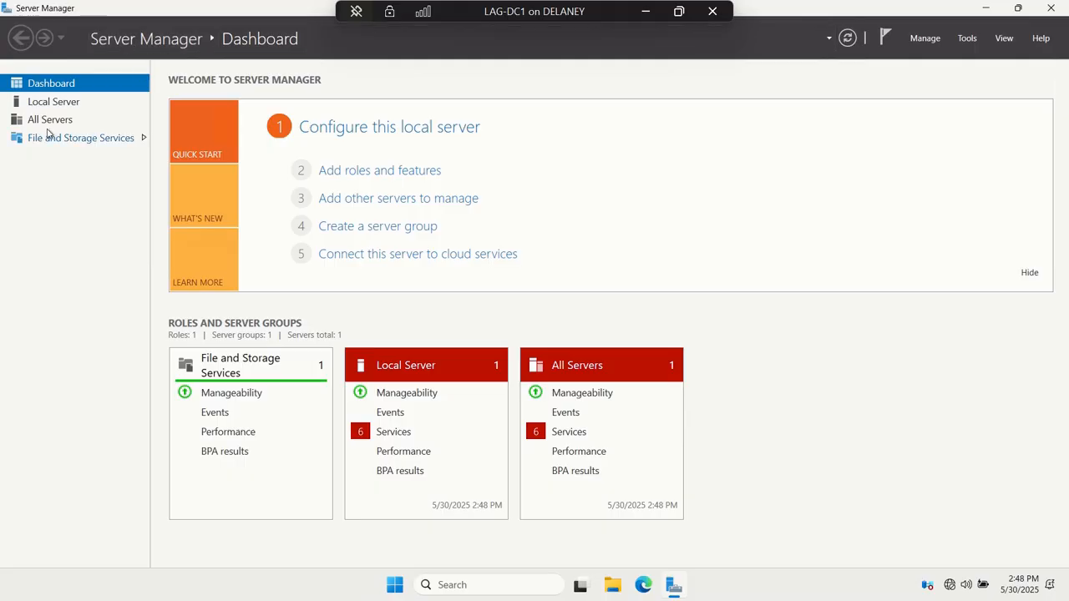
click(48, 101)
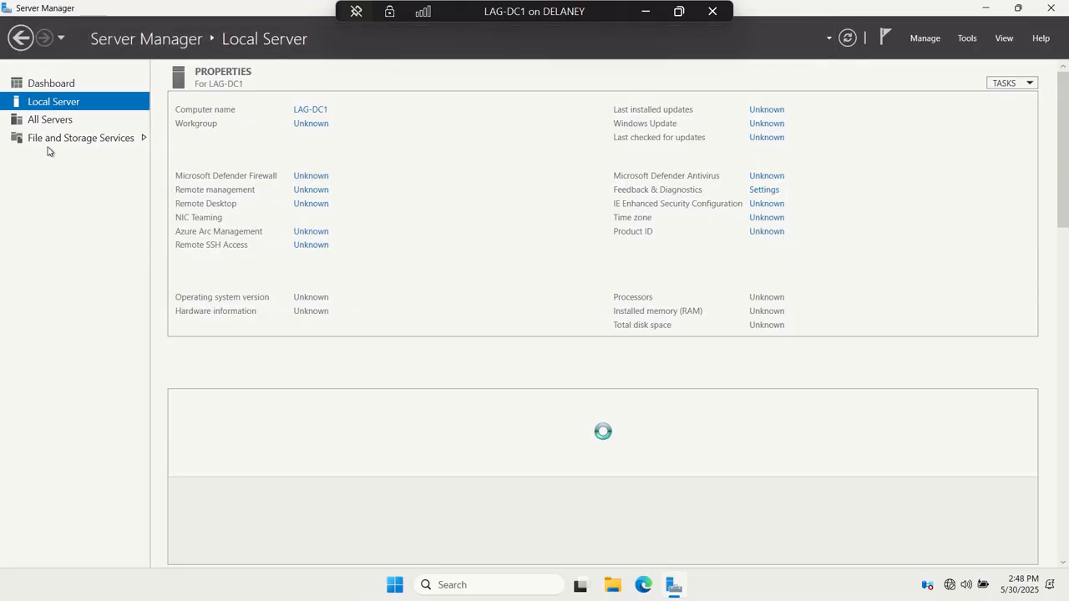